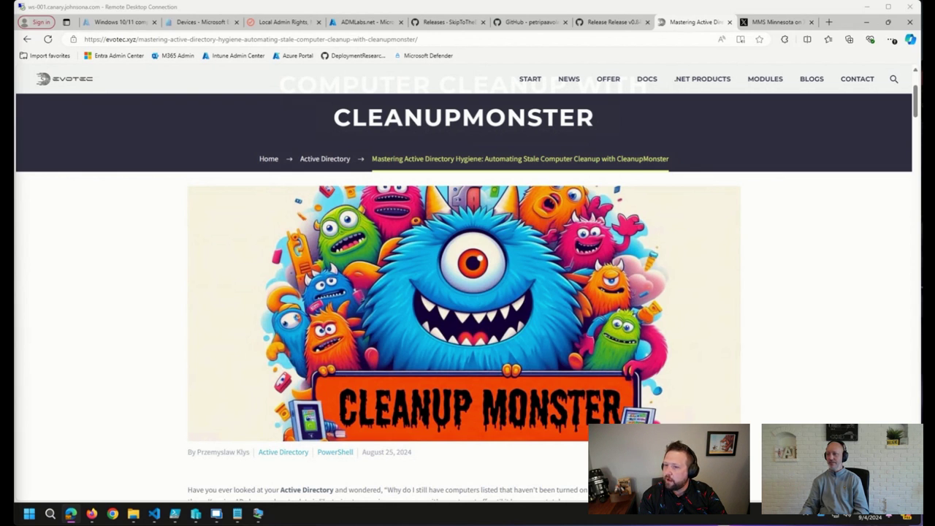
# Step: Load the pasted URL of the Intune enrollment guide in a new tab
pyautogui.hotkey('ctrl', 't')
pyautogui.write('https://andrewstaylor.com/2024/09/02/enrolling-windows-devices-into-intune-a-definitive-guide/')
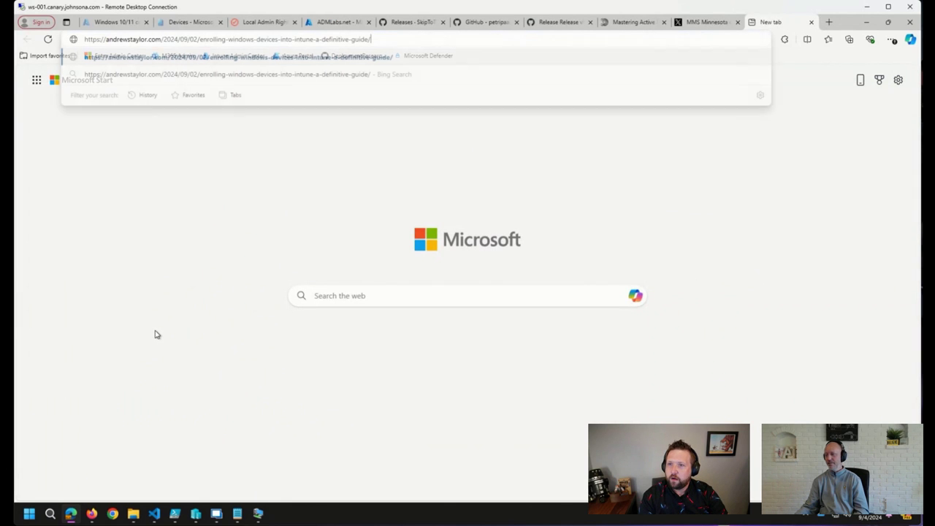
pyautogui.press('Return')
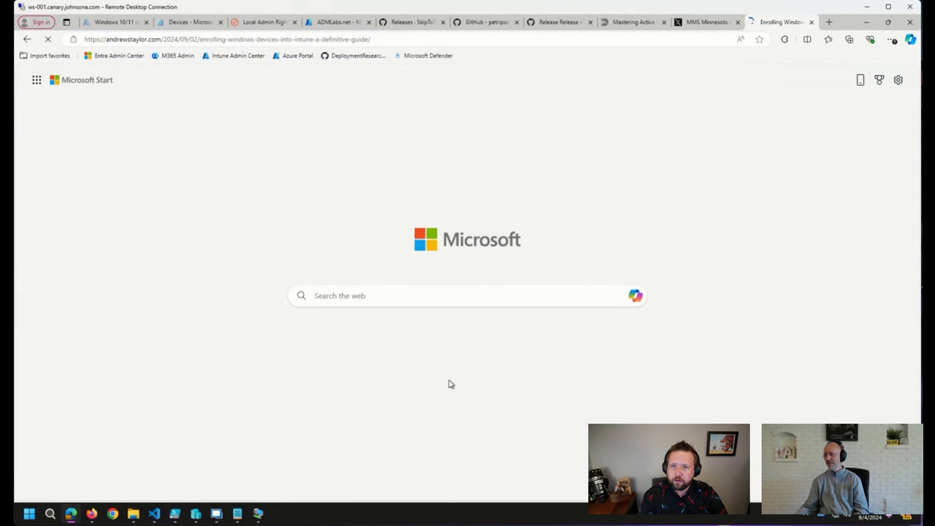
# Step: Scroll through the guide's contents list, Pre-Reqs, MDM scope and restriction scripts
pyautogui.scroll(-5, 483, 298)
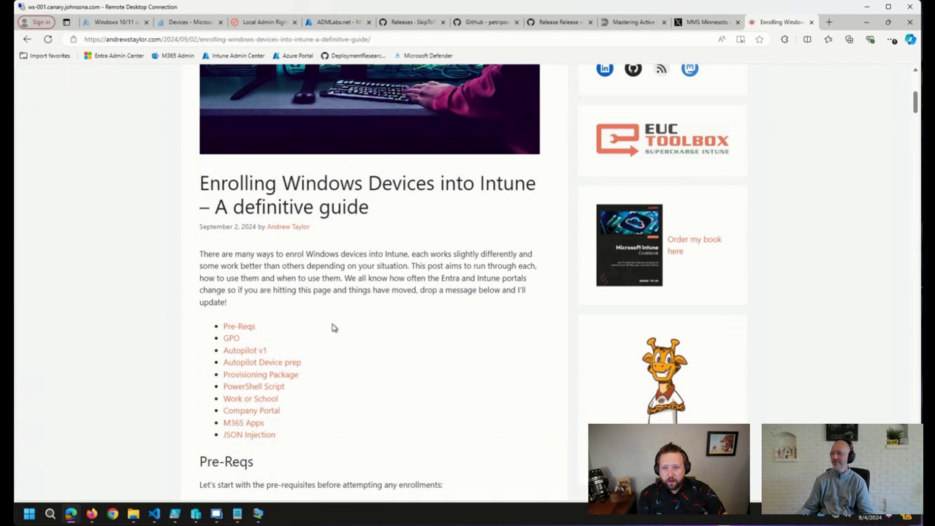
pyautogui.scroll(-3, 366, 230)
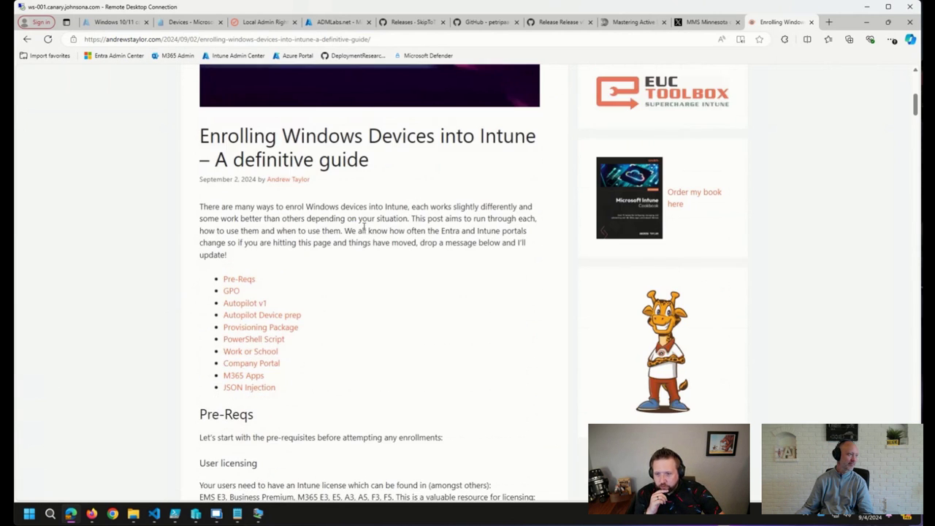
pyautogui.scroll(-5, 365, 231)
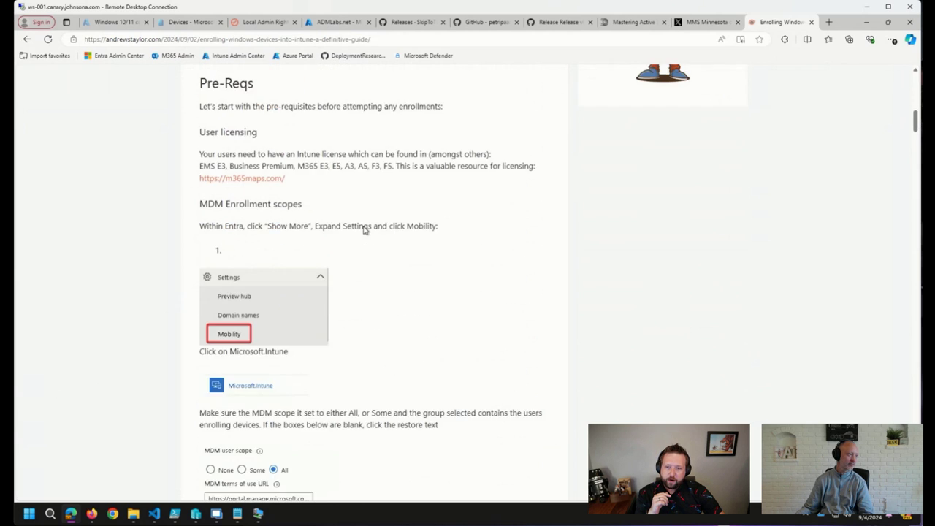
pyautogui.scroll(-7, 363, 232)
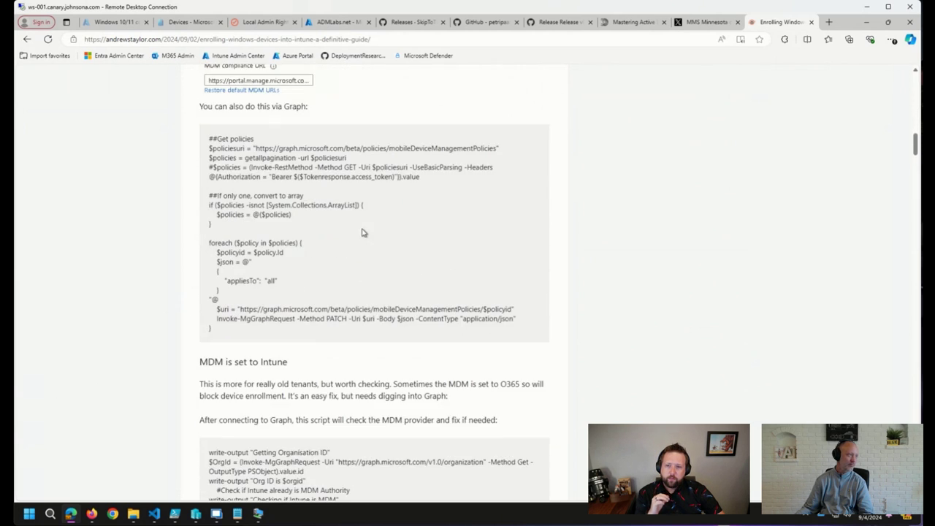
pyautogui.scroll(-3, 363, 233)
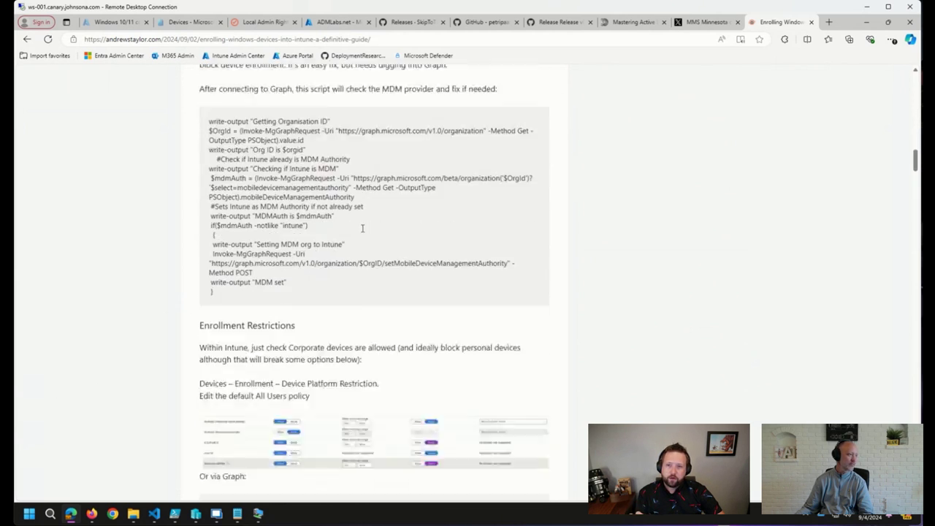
pyautogui.scroll(-3, 362, 234)
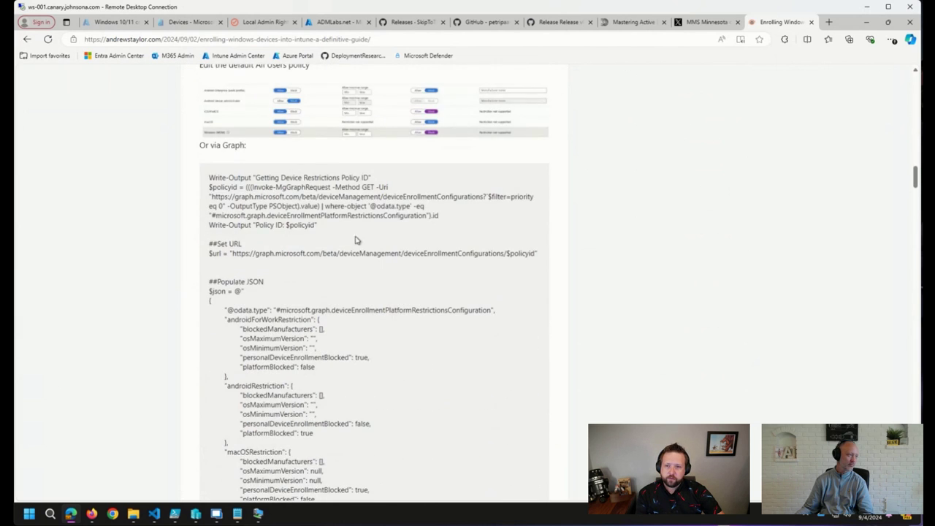
pyautogui.scroll(9, 355, 239)
pyautogui.scroll(10, 416, 262)
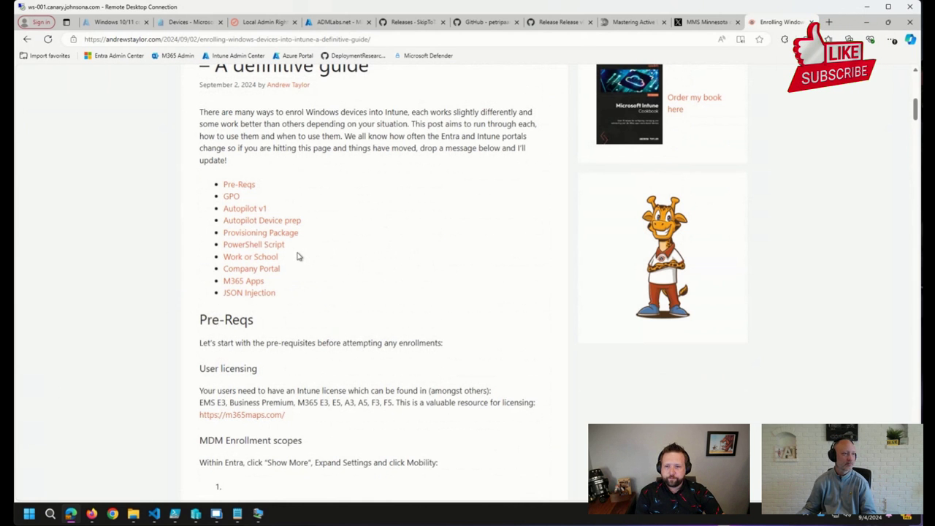
pyautogui.scroll(-10, 299, 257)
pyautogui.scroll(-15, 351, 206)
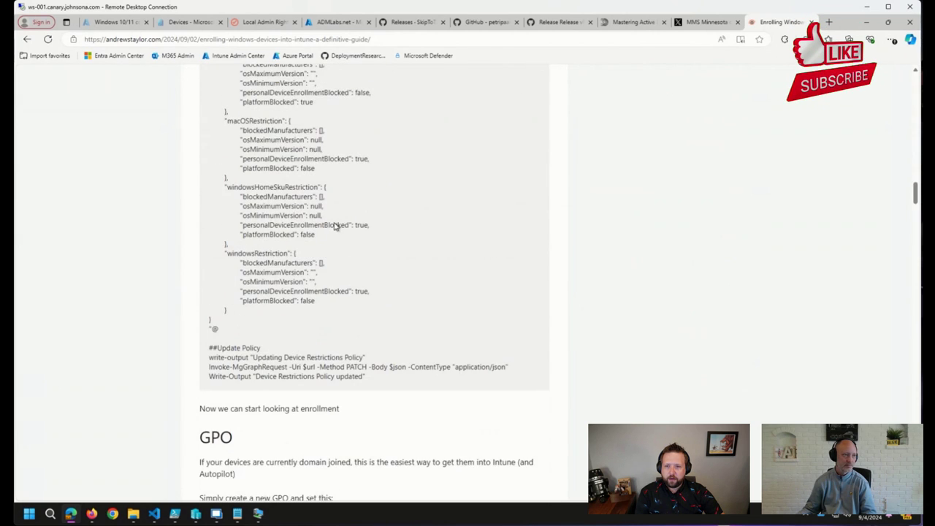
pyautogui.scroll(-5, 327, 230)
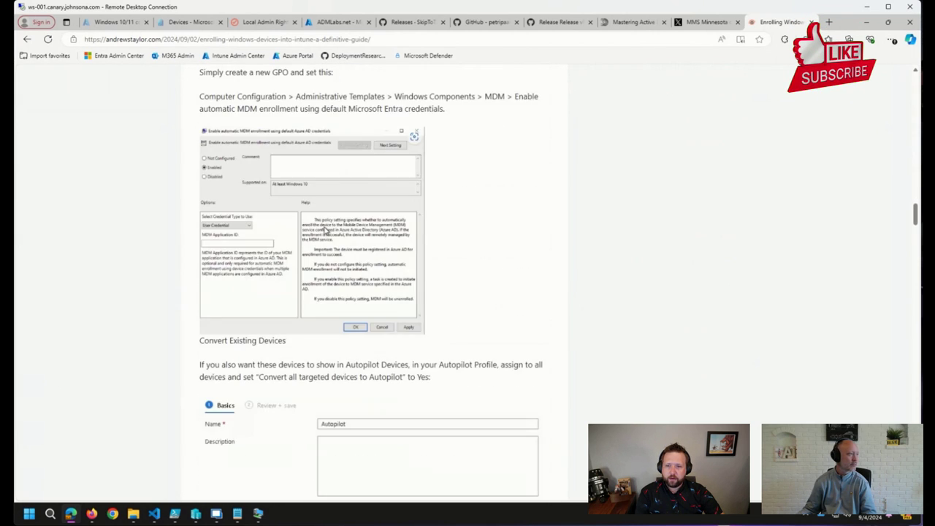
pyautogui.scroll(-3, 326, 230)
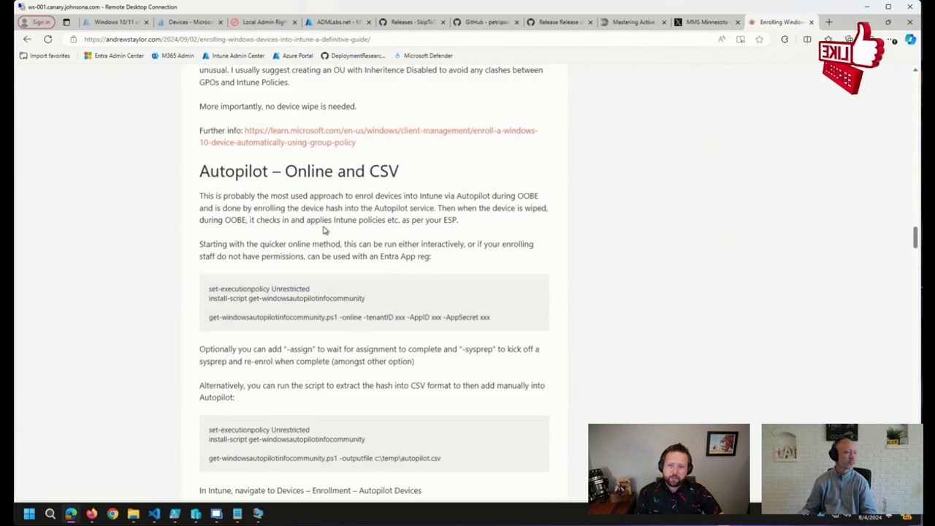
pyautogui.scroll(-6, 322, 225)
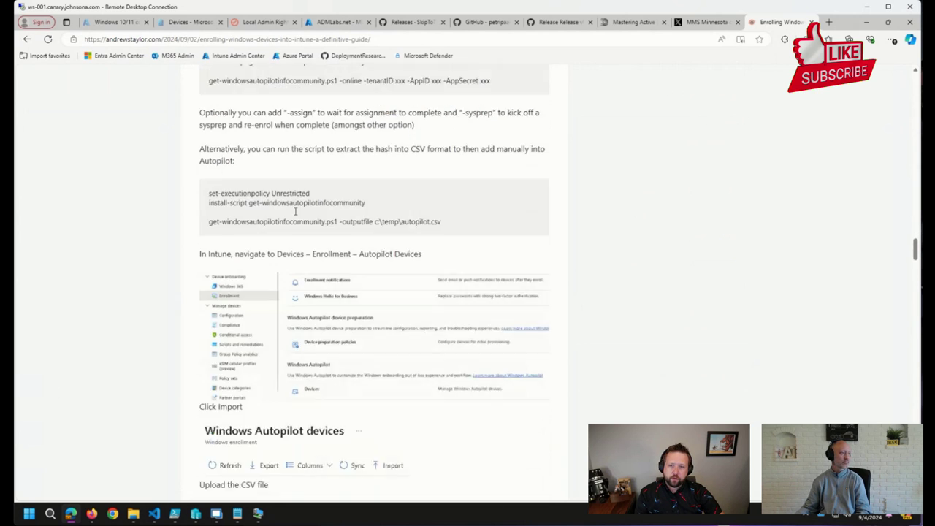
pyautogui.scroll(-15, 296, 216)
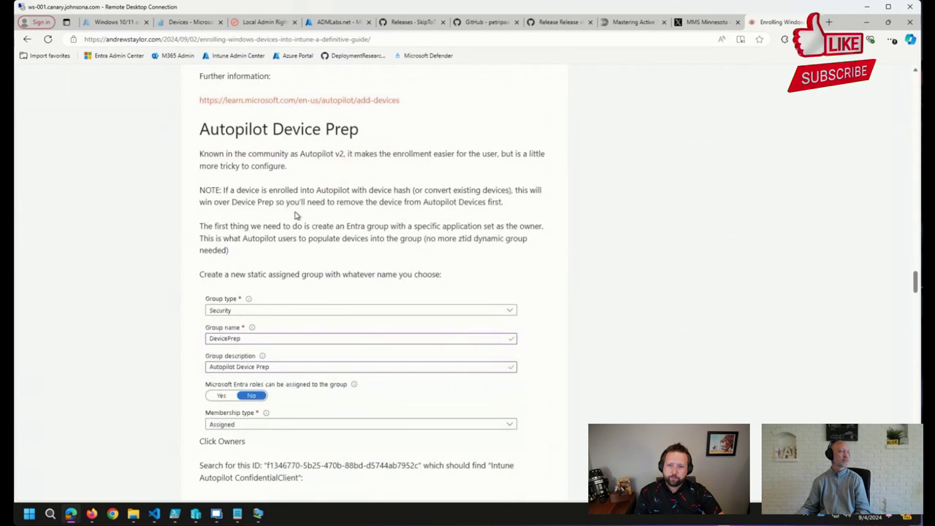
pyautogui.scroll(-1, 296, 216)
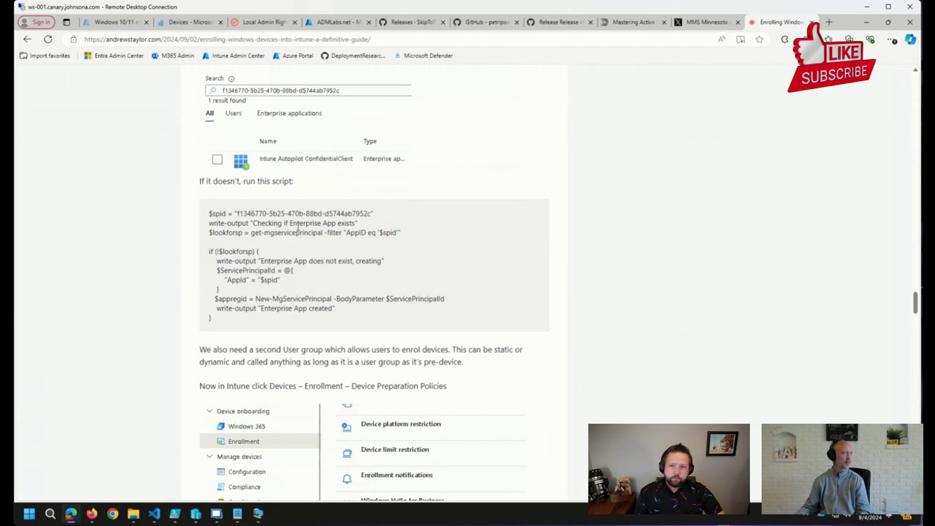
pyautogui.scroll(-4, 533, 297)
pyautogui.scroll(-3, 533, 298)
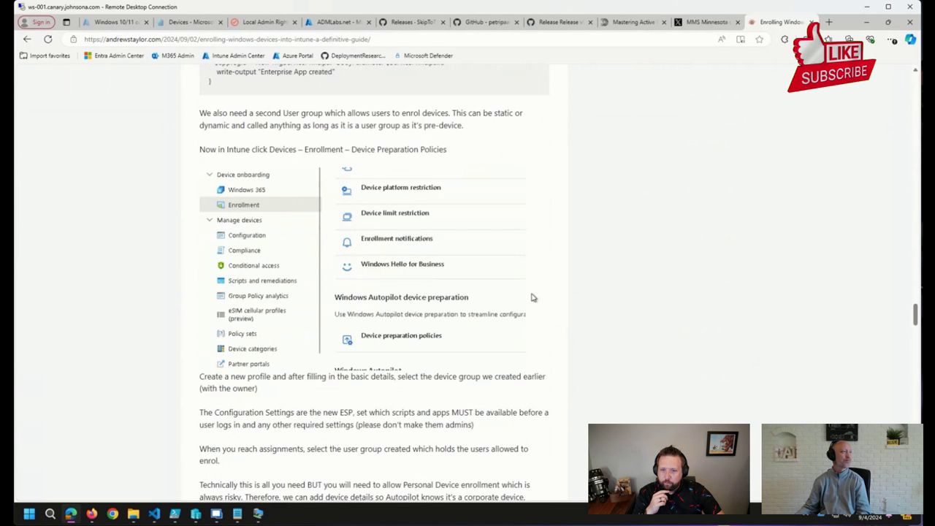
pyautogui.scroll(-5, 533, 298)
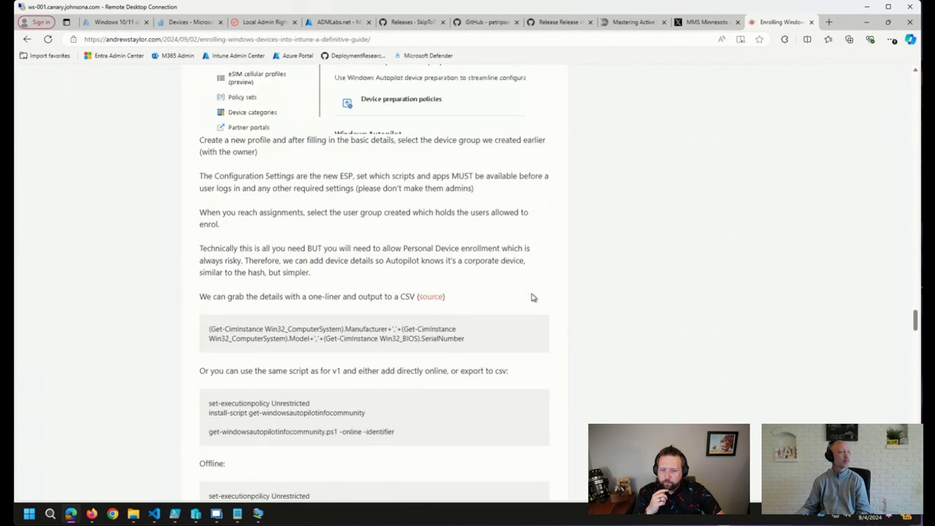
pyautogui.scroll(-4, 486, 307)
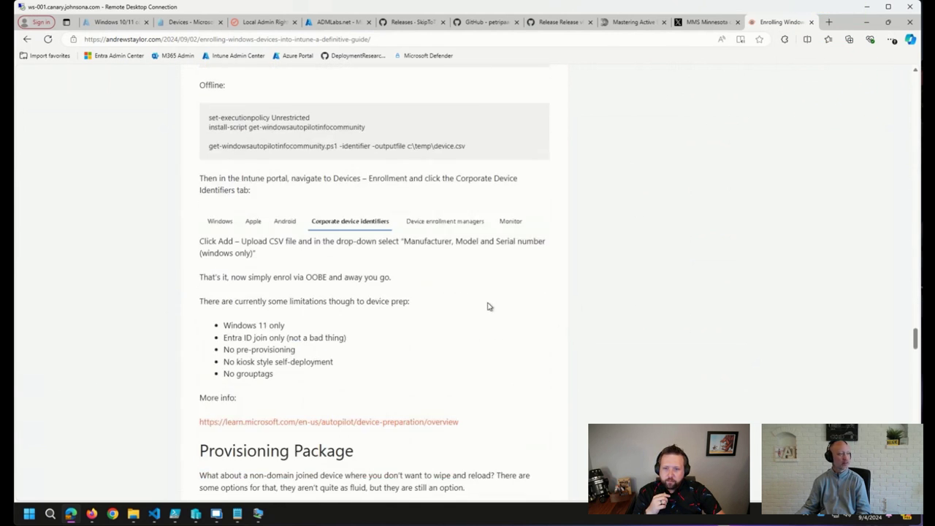
pyautogui.scroll(11, 472, 300)
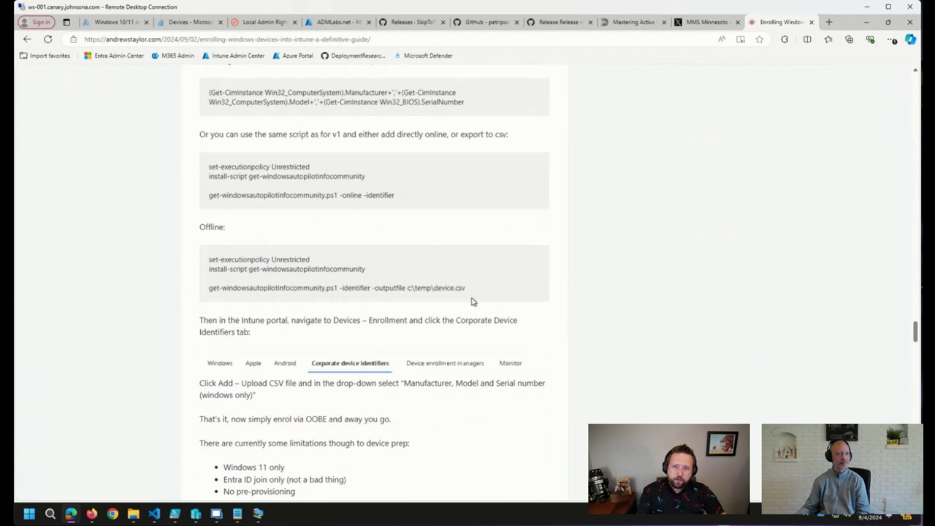
pyautogui.scroll(5, 406, 237)
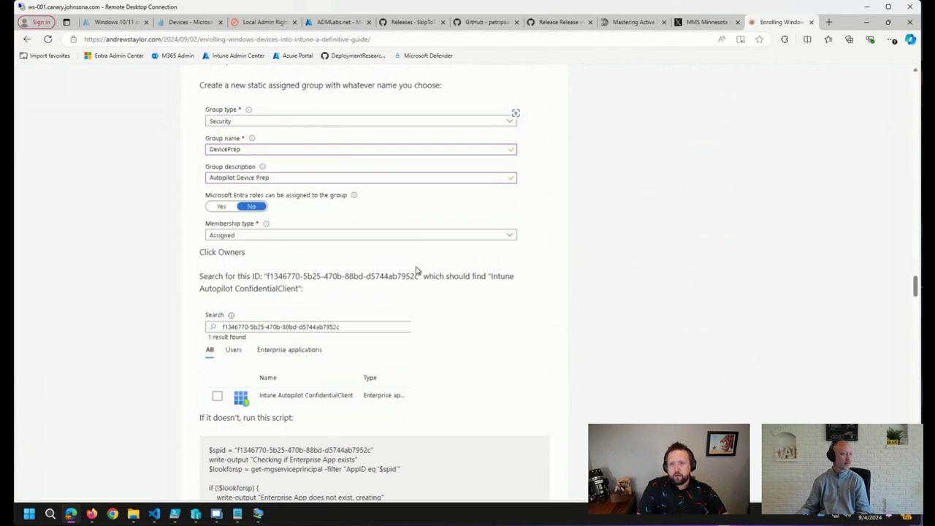
pyautogui.scroll(1, 616, 236)
pyautogui.scroll(20, 617, 241)
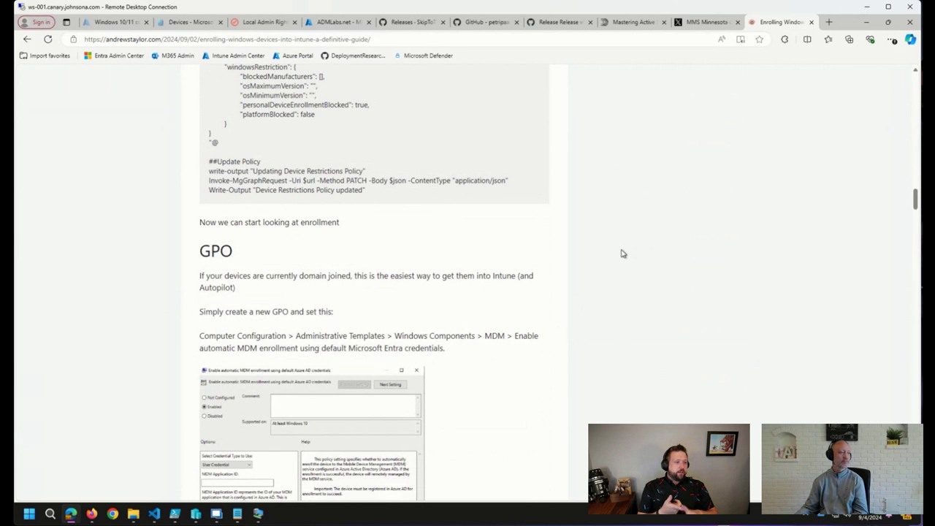
pyautogui.scroll(15, 629, 263)
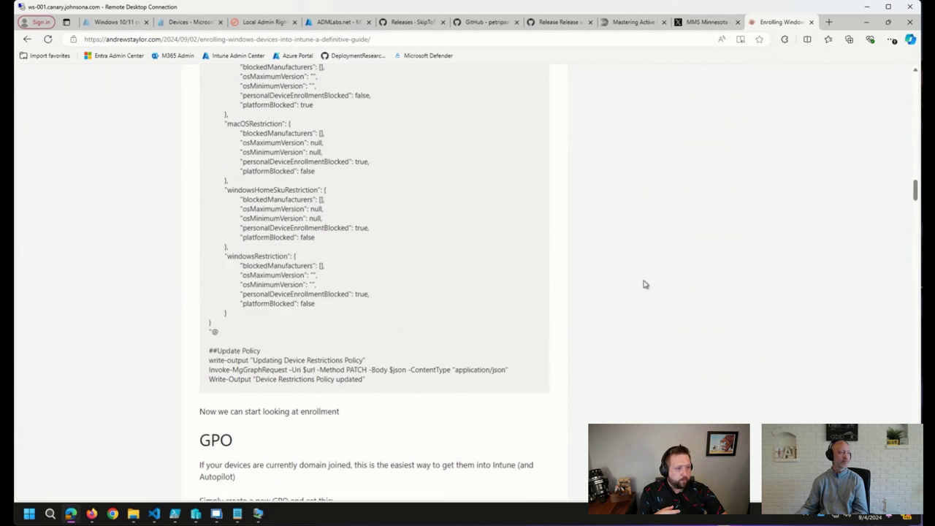
pyautogui.scroll(7, 578, 289)
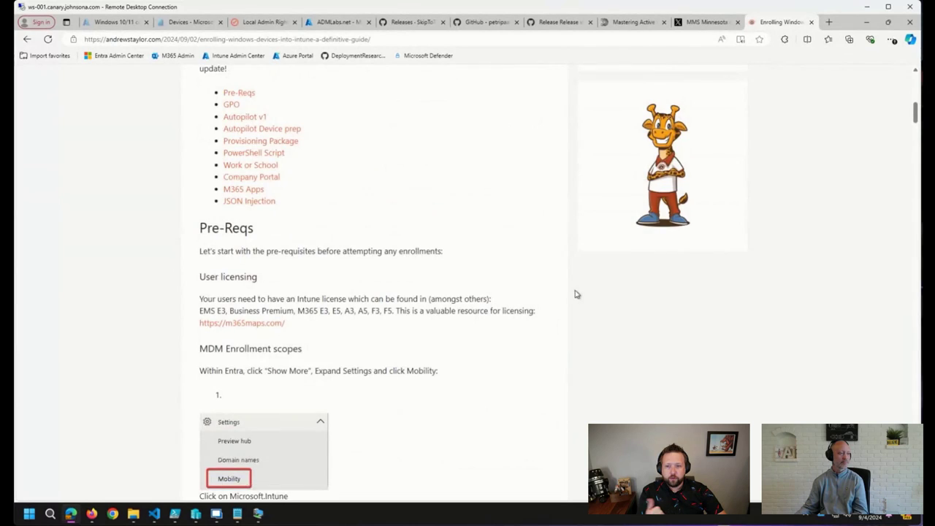
pyautogui.scroll(-5, 566, 293)
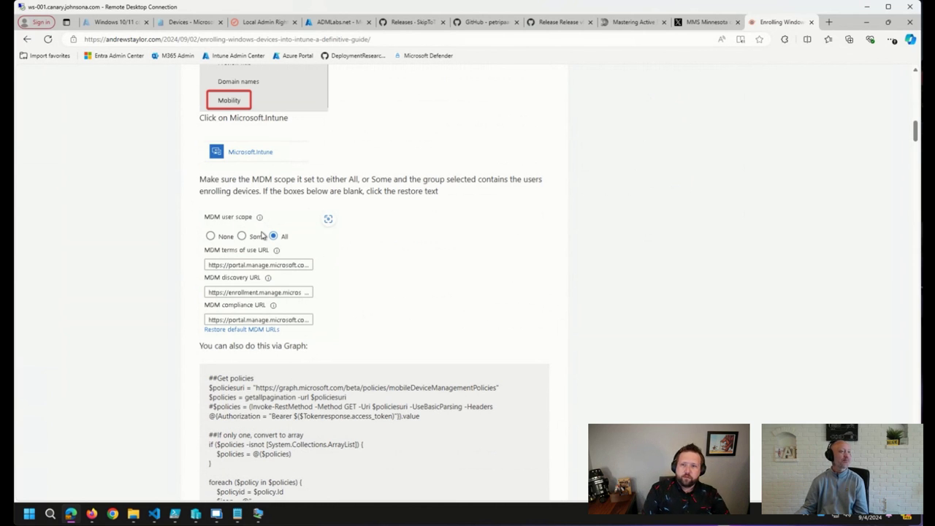
pyautogui.scroll(-3, 298, 247)
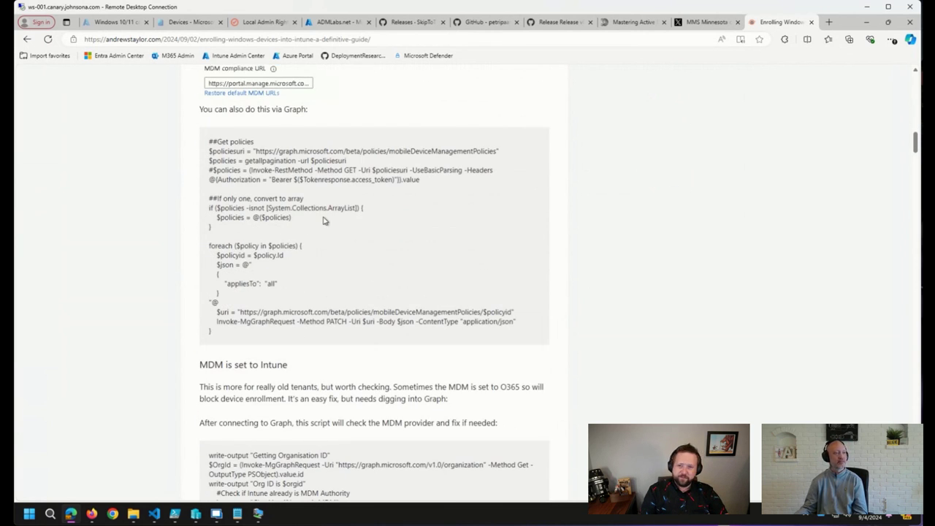
pyautogui.scroll(-1, 324, 221)
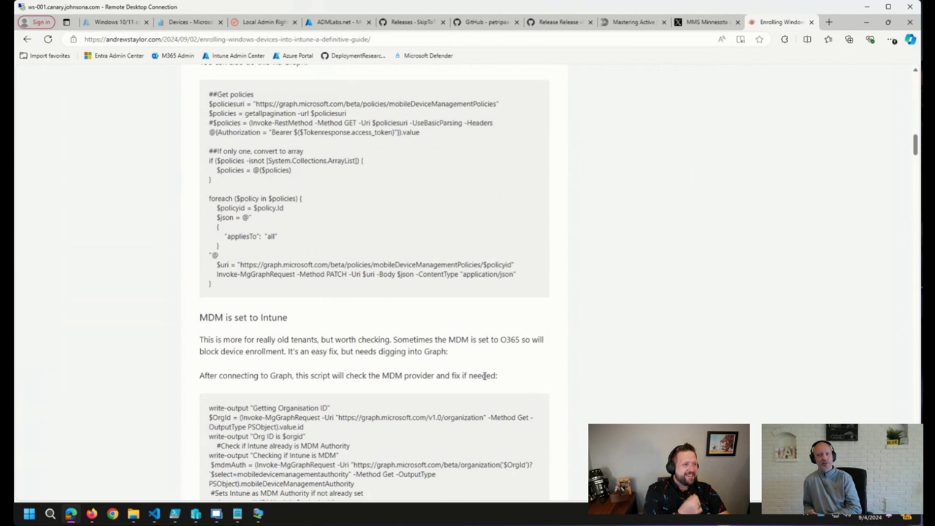
pyautogui.scroll(-2, 484, 376)
pyautogui.press('Home')
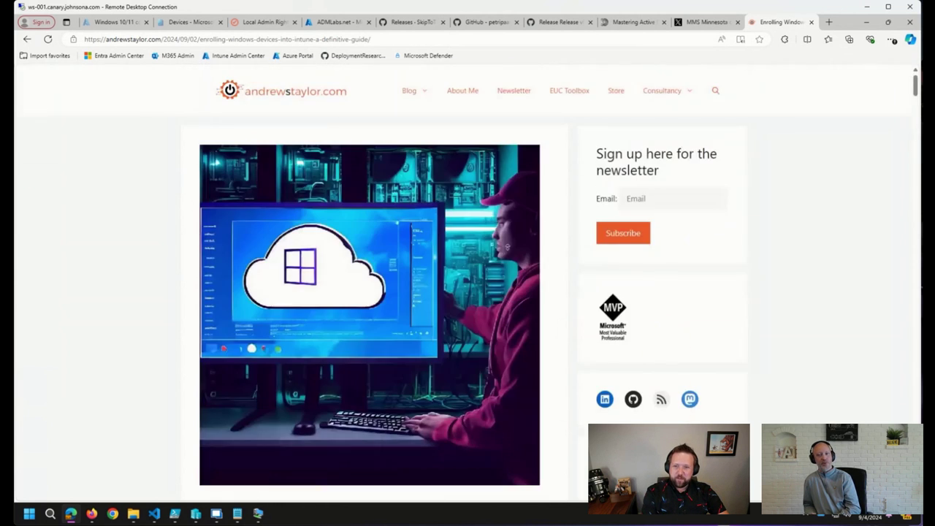
pyautogui.scroll(-4, 454, 278)
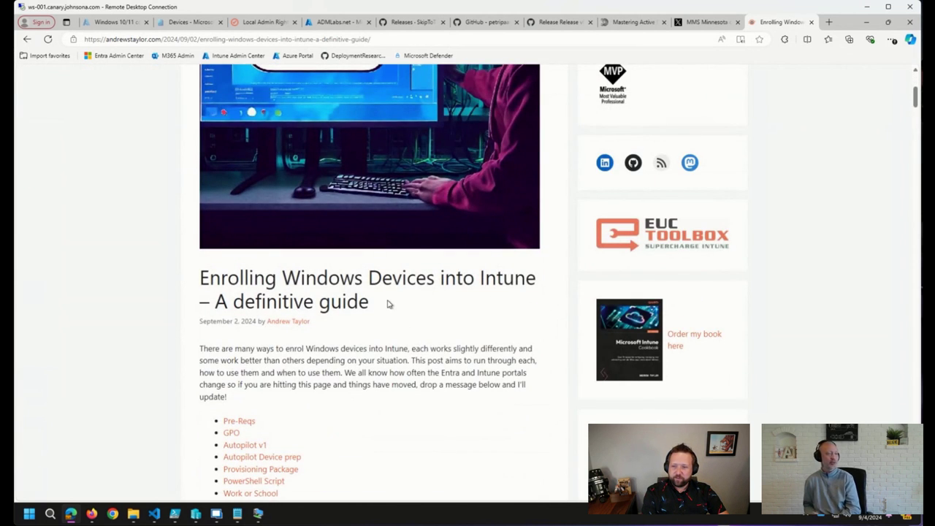
pyautogui.moveTo(386, 304); pyautogui.dragTo(207, 260)
pyautogui.rightClick(207, 259)
pyautogui.click(234, 236)
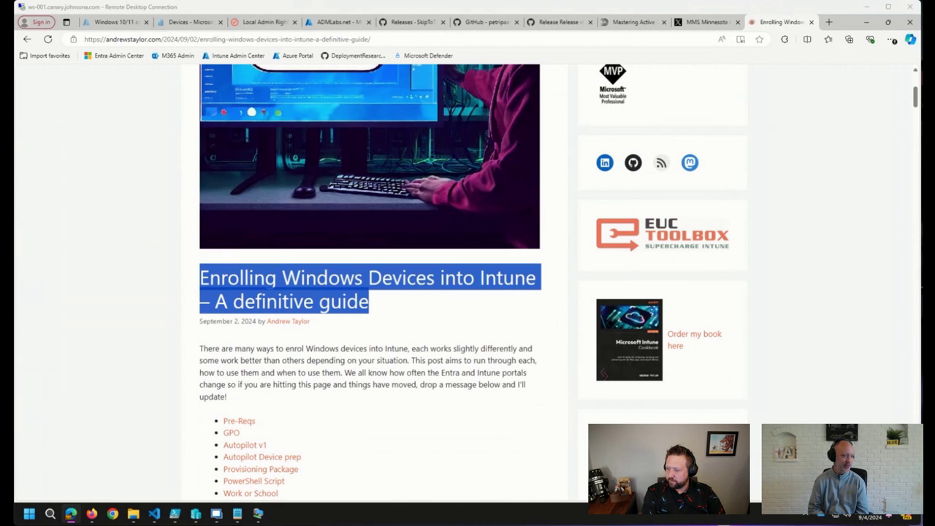
pyautogui.click(345, 39)
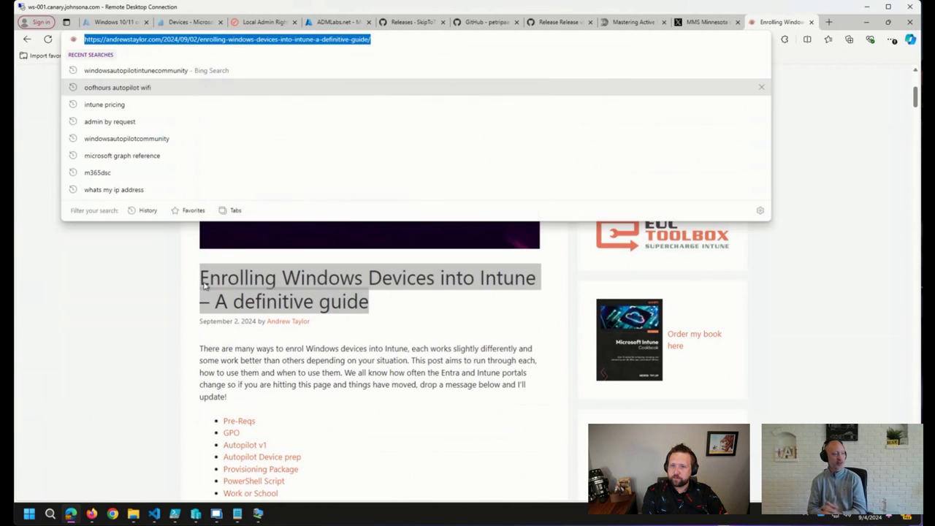
pyautogui.click(204, 405)
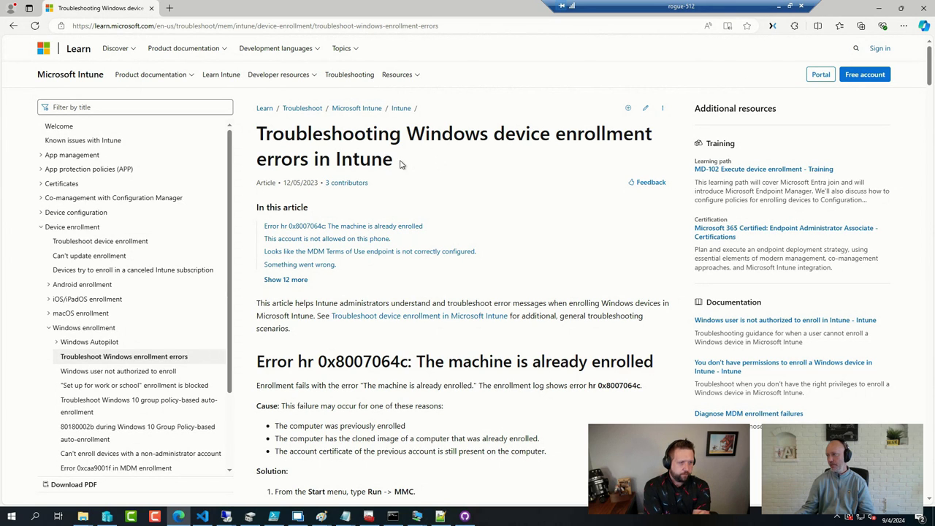
pyautogui.moveTo(400, 165); pyautogui.dragTo(260, 125)
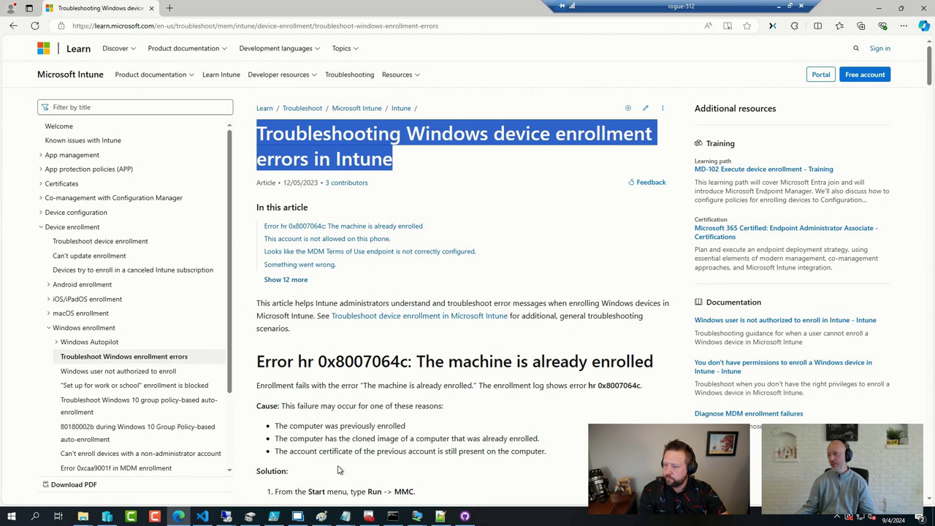
pyautogui.click(409, 379)
pyautogui.scroll(-5, 424, 376)
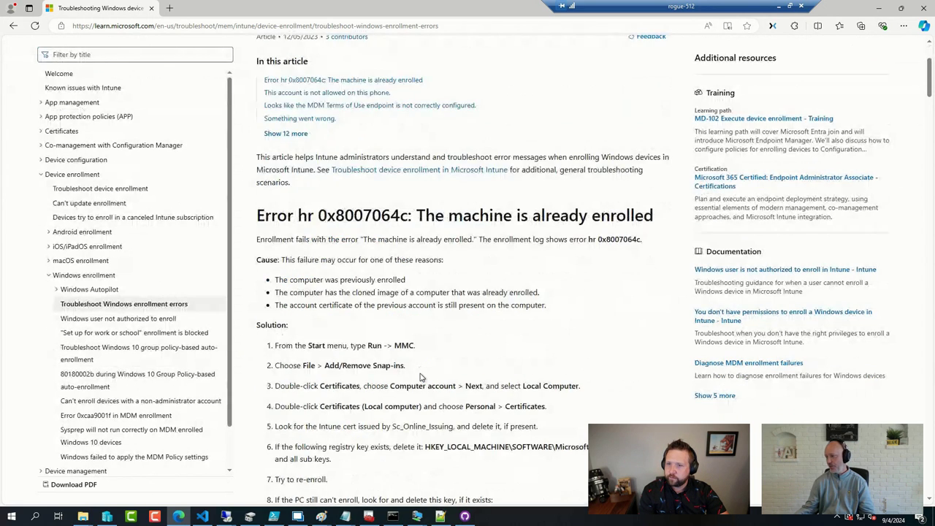
pyautogui.scroll(-5, 439, 293)
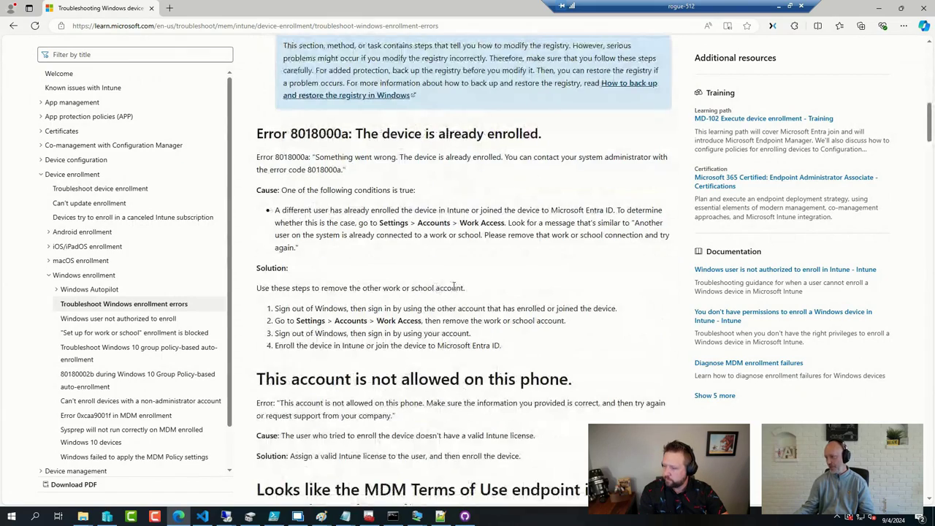
pyautogui.scroll(-1, 455, 289)
pyautogui.scroll(-6, 457, 295)
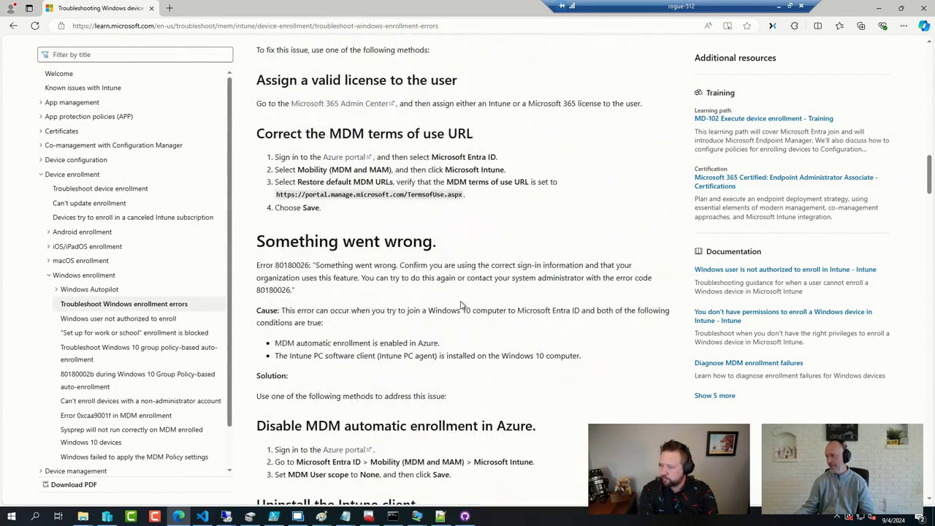
pyautogui.scroll(4, 460, 337)
pyautogui.scroll(5, 461, 337)
pyautogui.scroll(15, 460, 334)
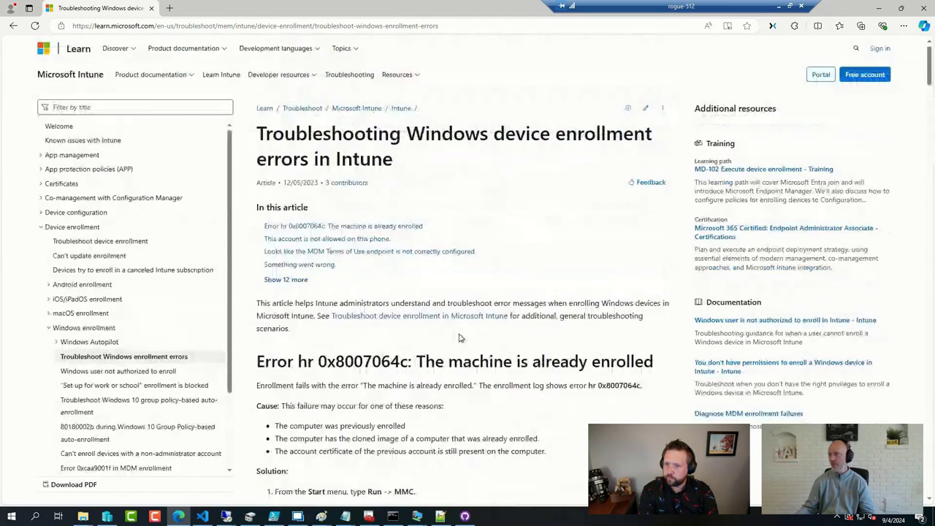
pyautogui.click(472, 28)
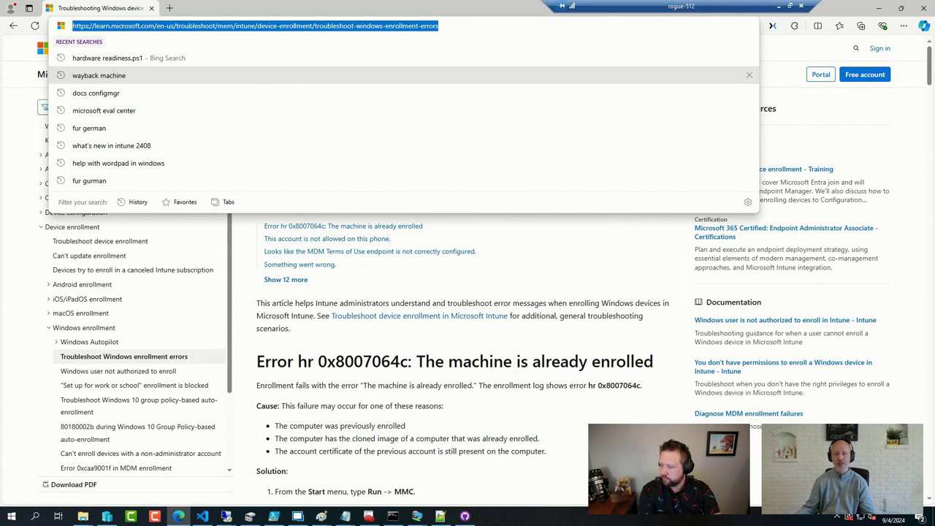
# Step: Go to the msendpointmgr.com home page in a new tab, via its Modern Driver Management page
pyautogui.click(169, 7)
pyautogui.write('ms')
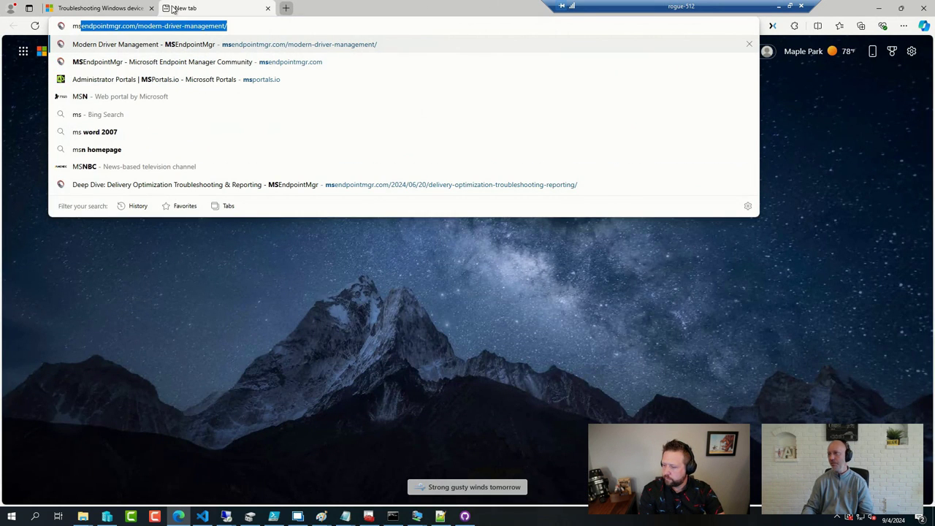
pyautogui.press('Right')
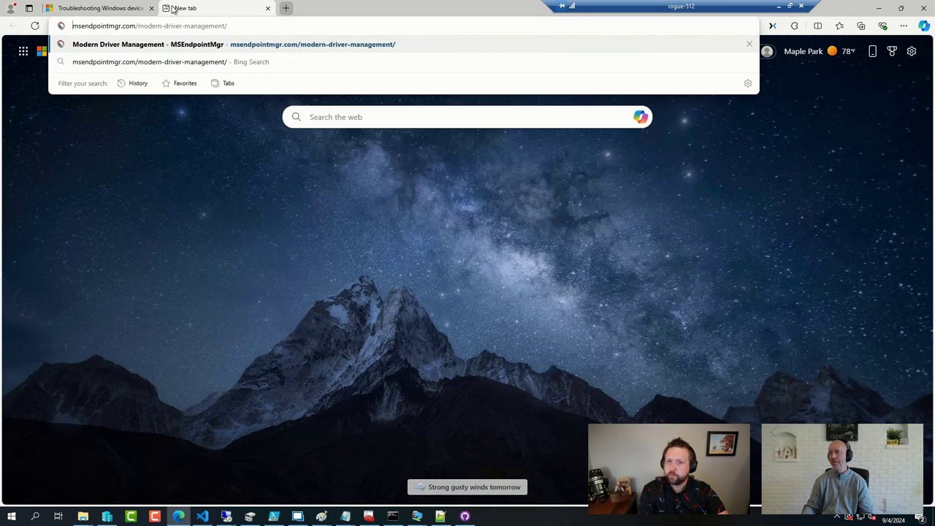
pyautogui.press('Return')
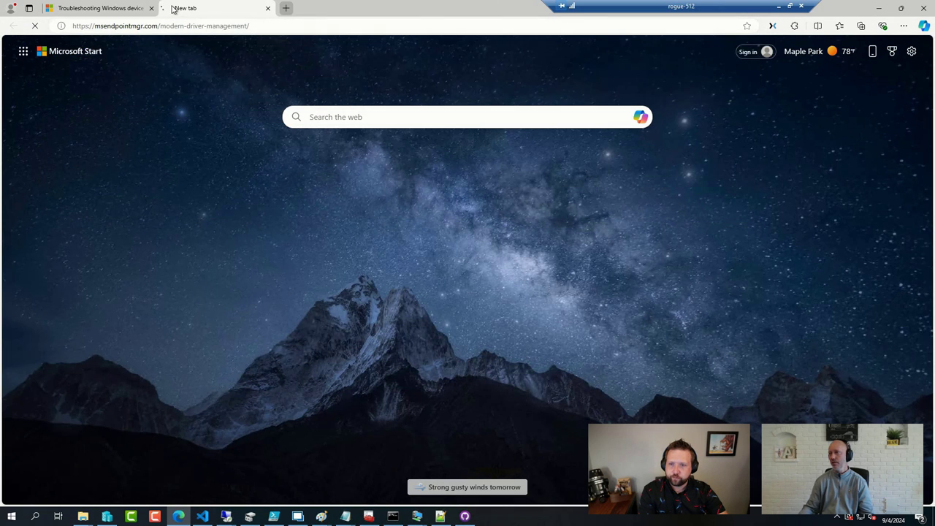
pyautogui.click(162, 27)
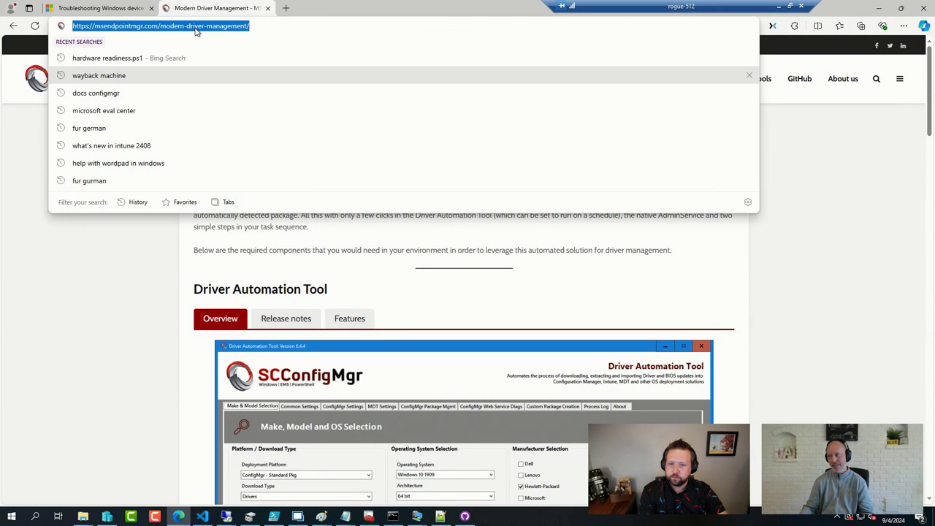
pyautogui.press('End')
pyautogui.press('BackSpace')
pyautogui.press('BackSpace')
pyautogui.press('BackSpace')
pyautogui.press('BackSpace')
pyautogui.press('BackSpace')
pyautogui.press('BackSpace')
pyautogui.press('BackSpace')
pyautogui.press('BackSpace')
pyautogui.press('BackSpace')
pyautogui.press('BackSpace')
pyautogui.press('BackSpace')
pyautogui.press('BackSpace')
pyautogui.press('BackSpace')
pyautogui.press('BackSpace')
pyautogui.press('BackSpace')
pyautogui.press('BackSpace')
pyautogui.press('BackSpace')
pyautogui.press('BackSpace')
pyautogui.press('BackSpace')
pyautogui.press('BackSpace')
pyautogui.press('BackSpace')
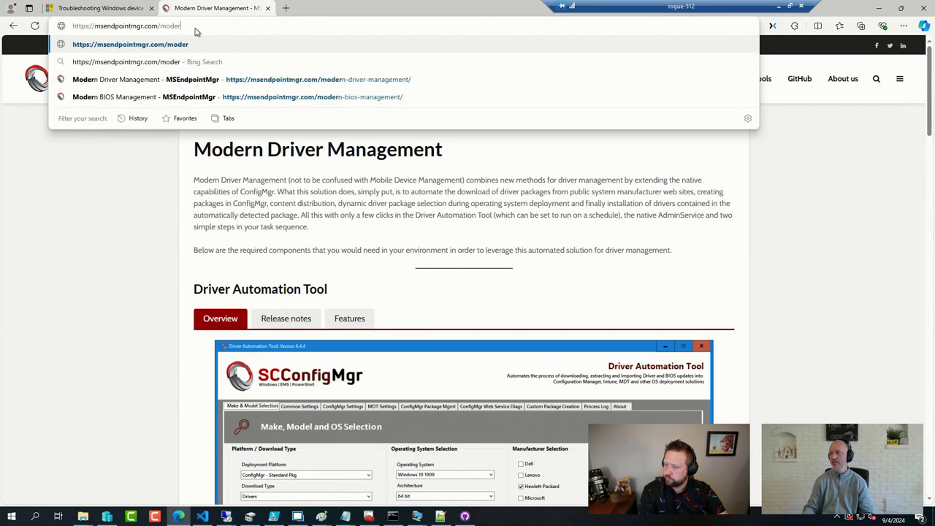
pyautogui.press('Return')
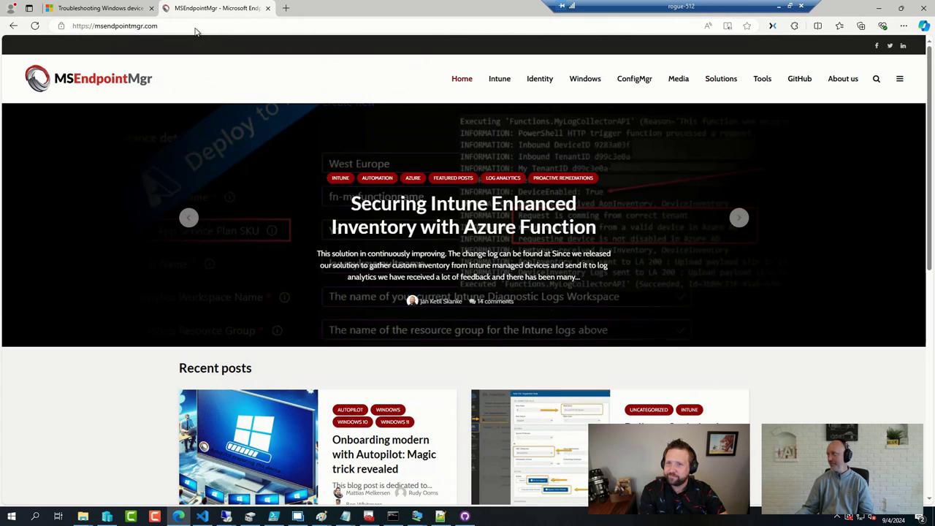
# Step: Open Solutions > Intune Debug Toolkit and highlight its page title and web address
pyautogui.moveTo(729, 80)
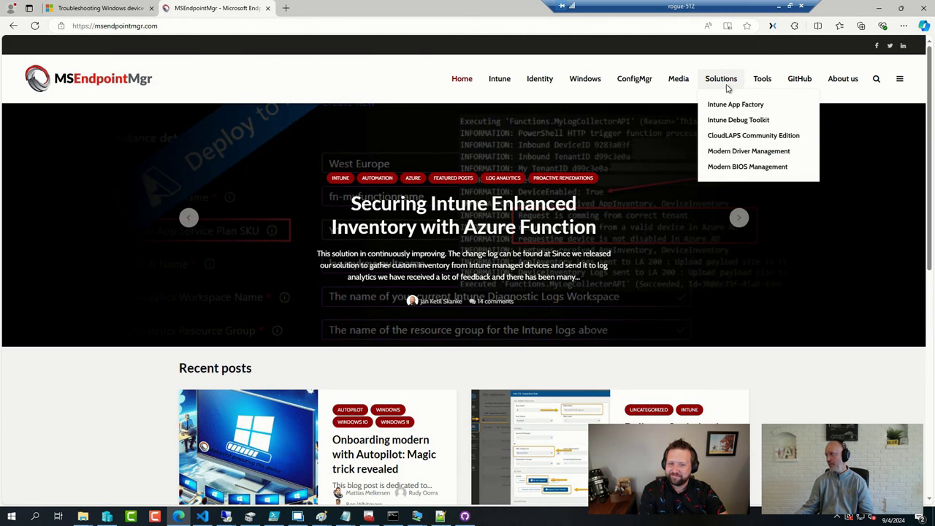
pyautogui.click(729, 122)
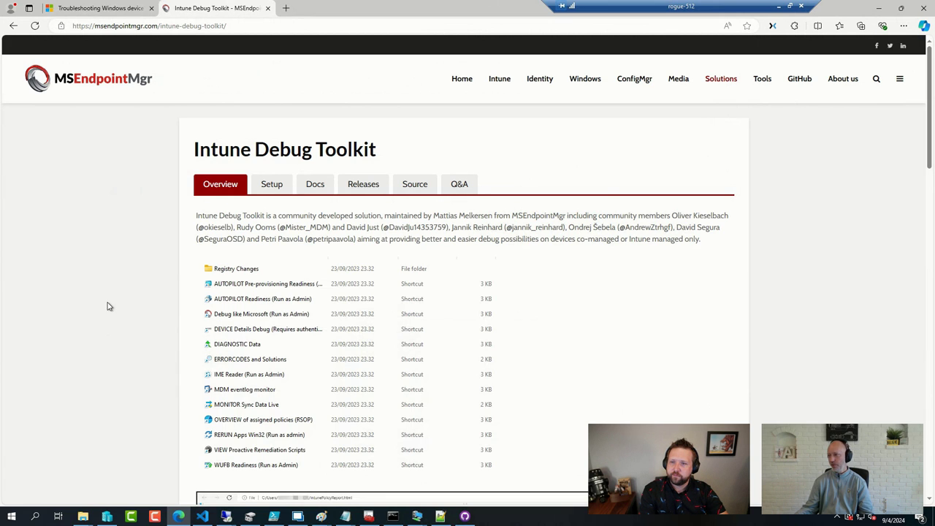
pyautogui.scroll(-2, 108, 305)
pyautogui.scroll(2, 103, 295)
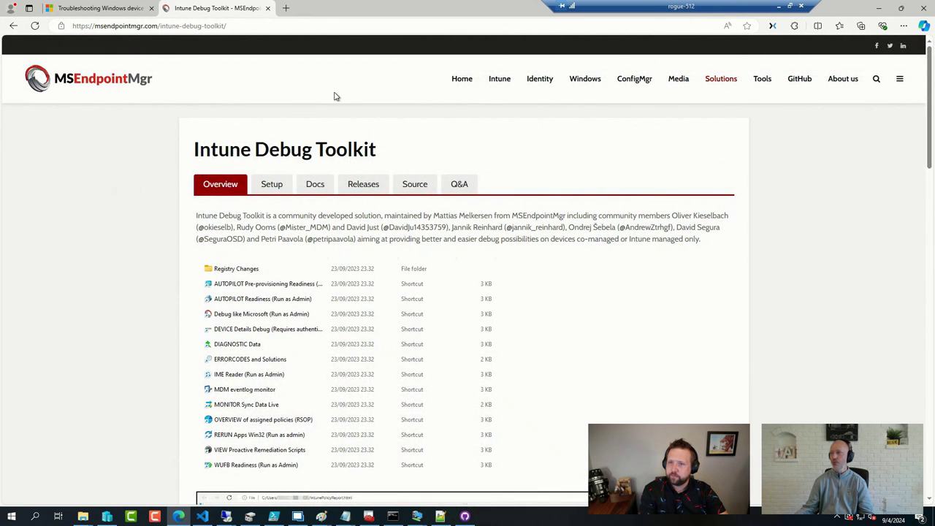
pyautogui.moveTo(391, 155); pyautogui.dragTo(167, 151)
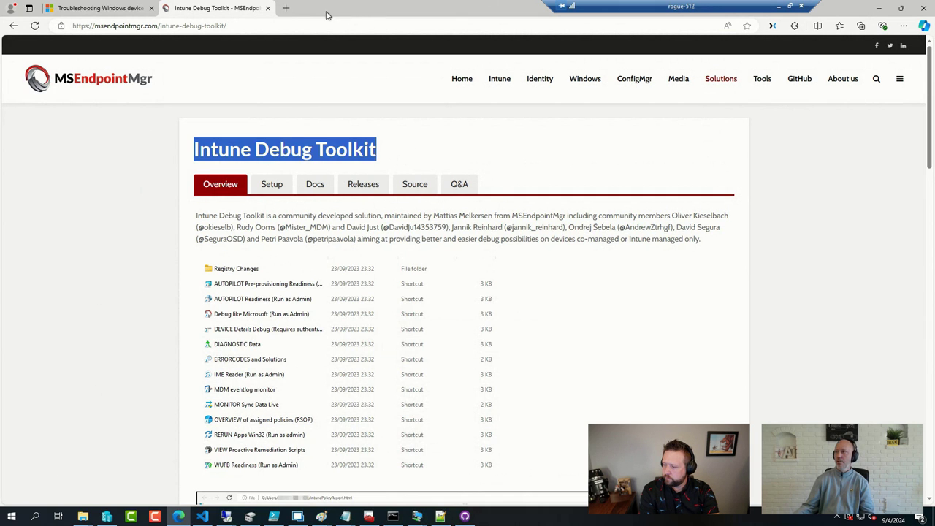
pyautogui.click(250, 25)
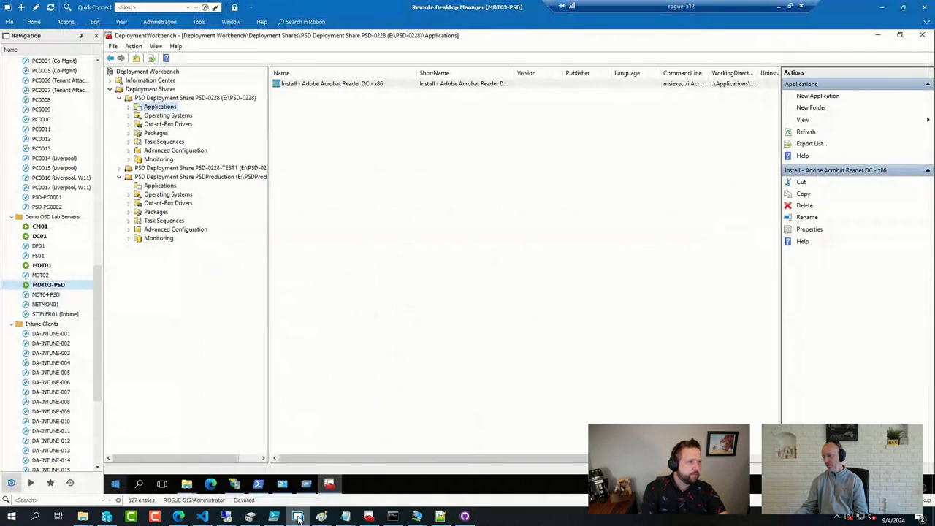
# Step: Switch to the 192.168.50.7 session and launch Event Viewer from the DA-Intune-001 Start button menu
pyautogui.click(297, 517)
pyautogui.click(225, 516)
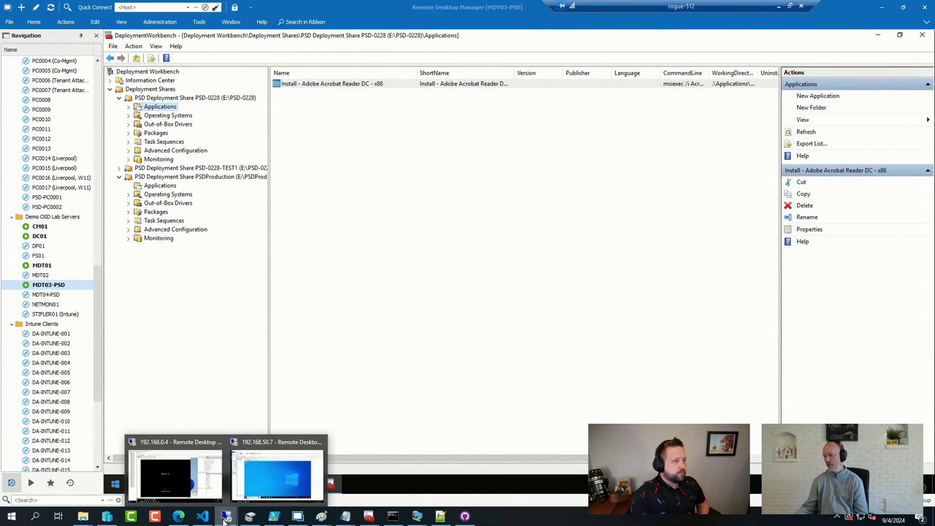
pyautogui.click(286, 471)
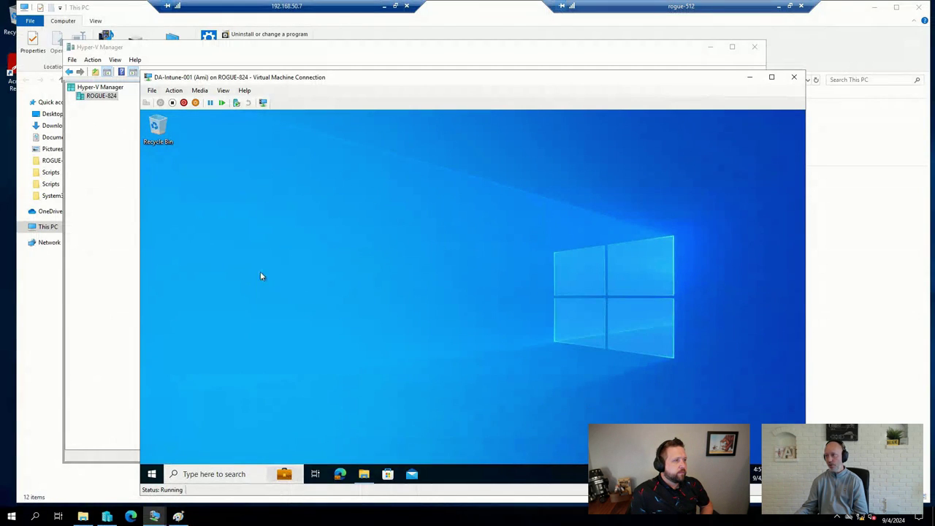
pyautogui.rightClick(153, 474)
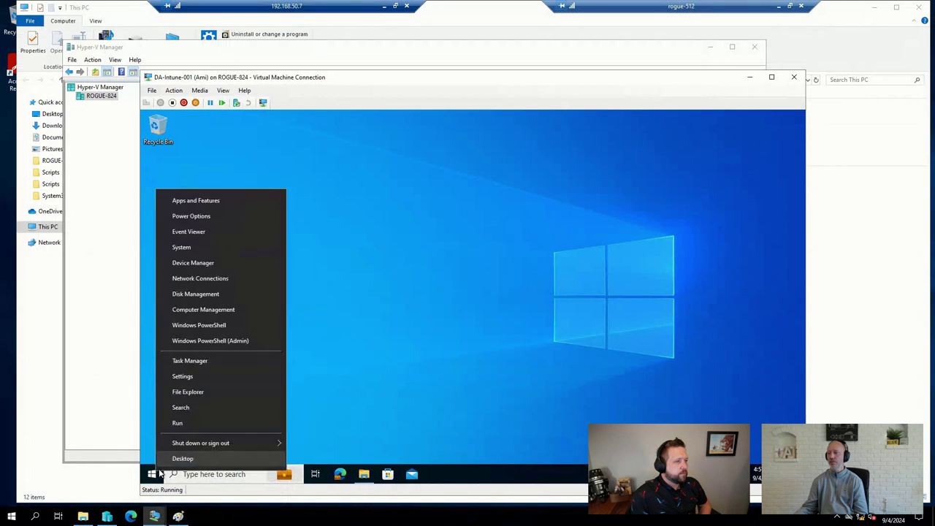
pyautogui.click(213, 232)
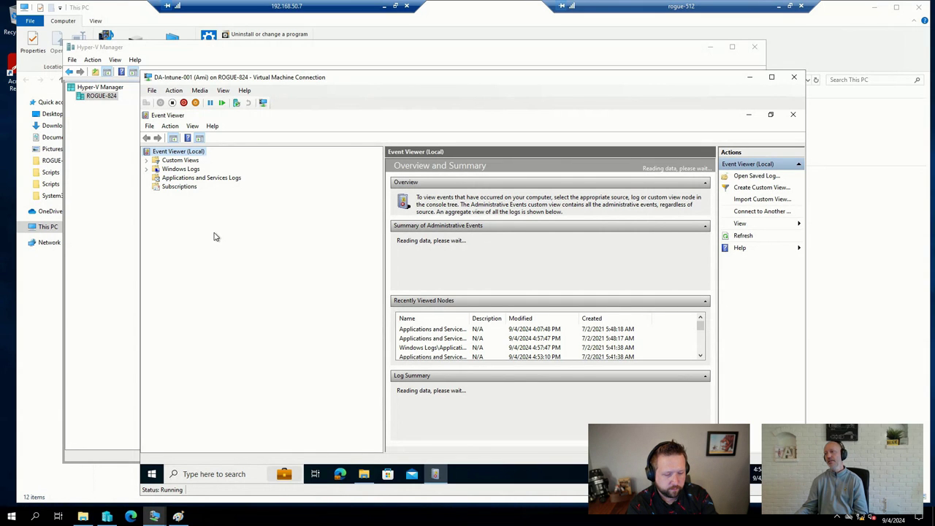
# Step: Expand Applications and Services Logs > Microsoft > Windows to the DeviceManagement-Enterprise-Diagnostics-Provider Operational log, checking Admin too
pyautogui.click(147, 177)
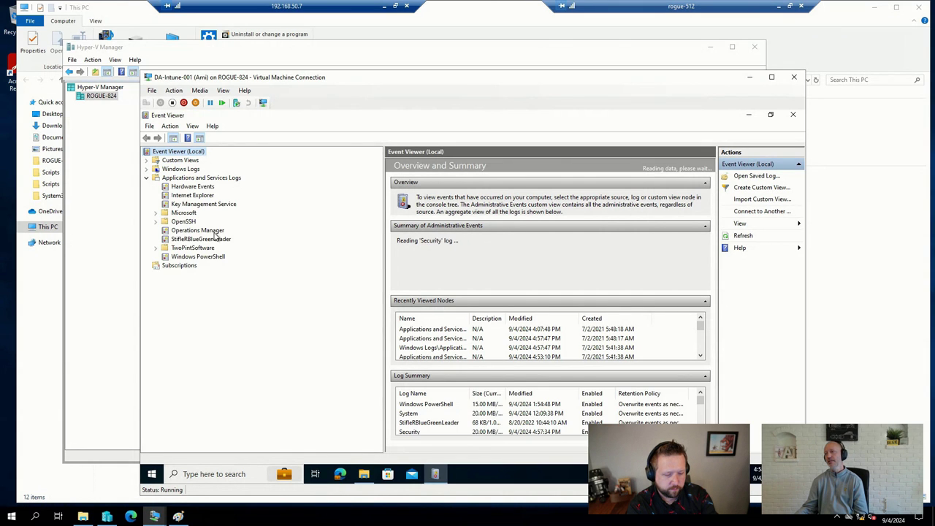
pyautogui.click(155, 212)
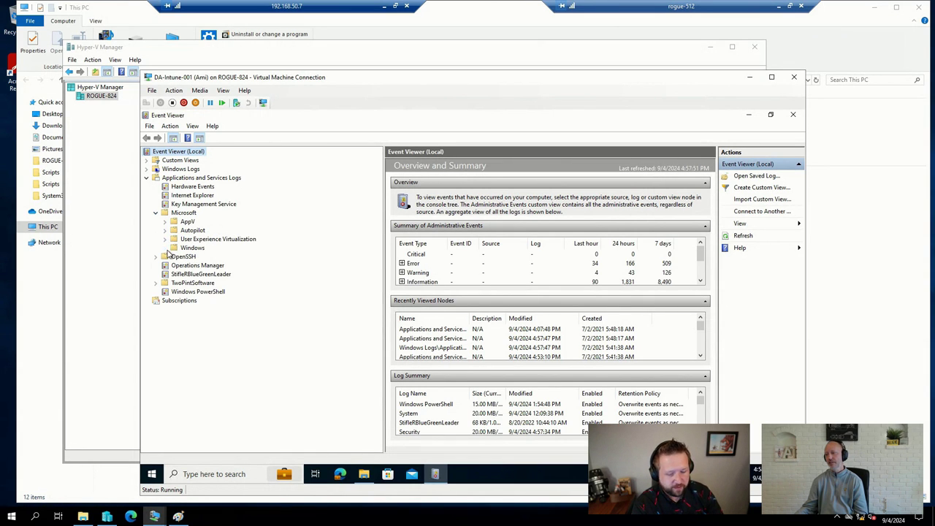
pyautogui.click(165, 248)
pyautogui.moveTo(377, 175); pyautogui.dragTo(374, 239)
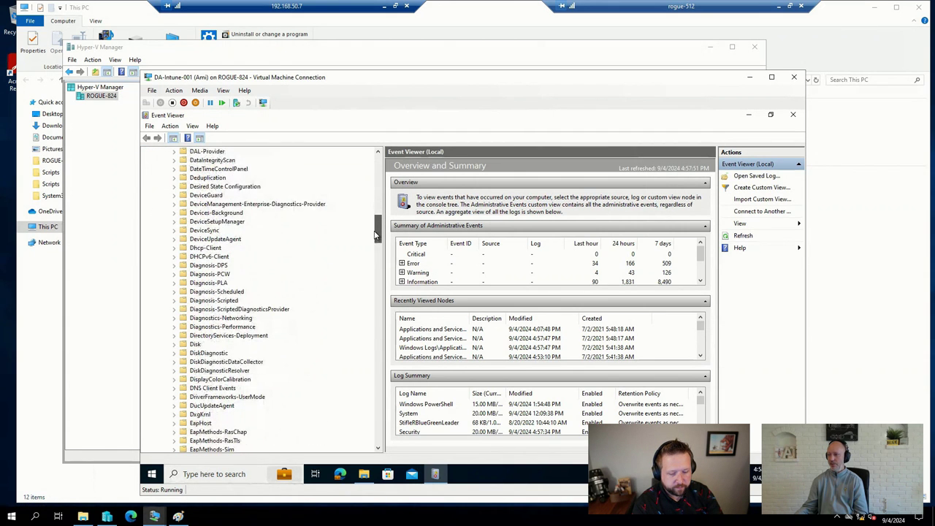
pyautogui.click(174, 207)
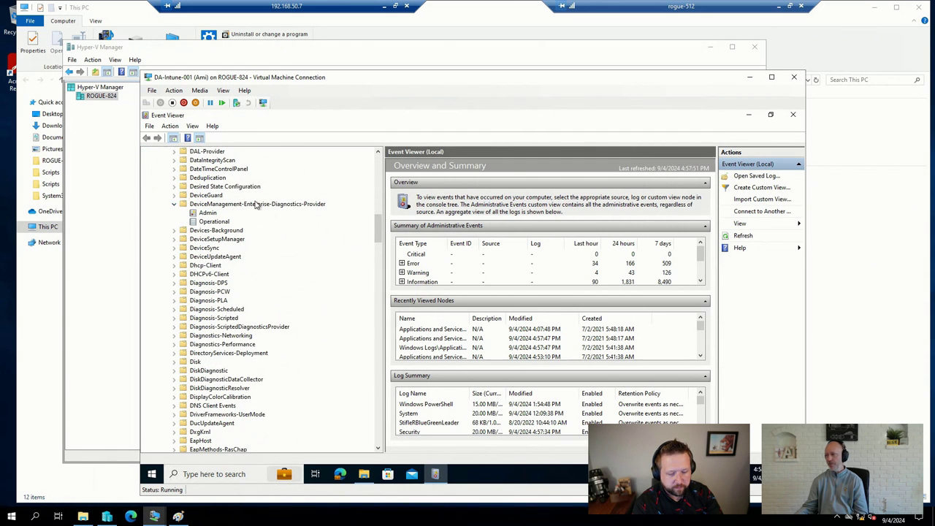
pyautogui.click(209, 223)
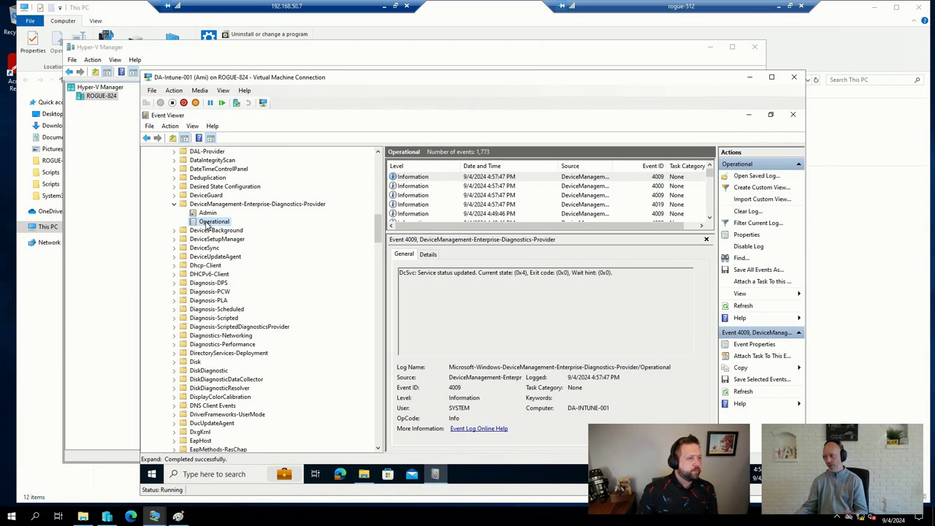
pyautogui.click(209, 213)
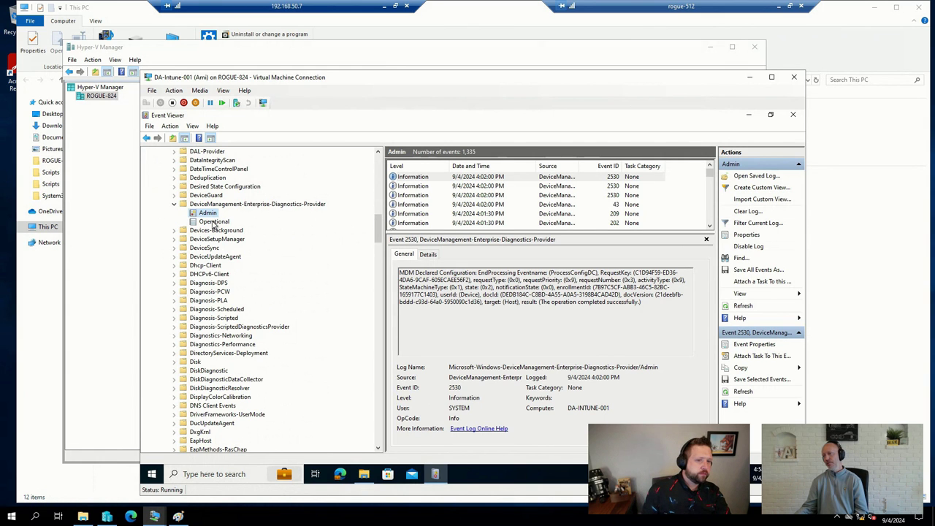
pyautogui.click(213, 221)
# Step: Open c:\Setup from Run and launch SyncMLViewer.exe in the SyncMLViewer-v131 folder
pyautogui.press('super+r')
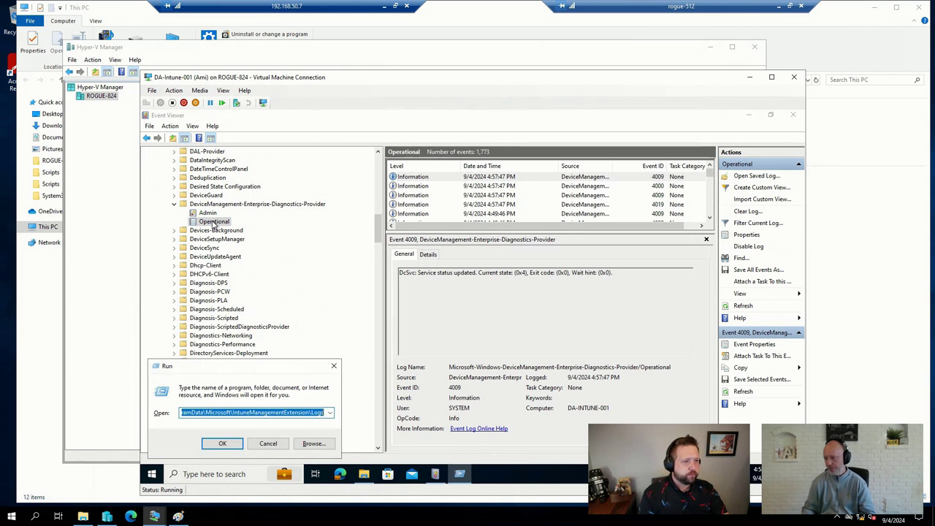
pyautogui.write('c:\\')
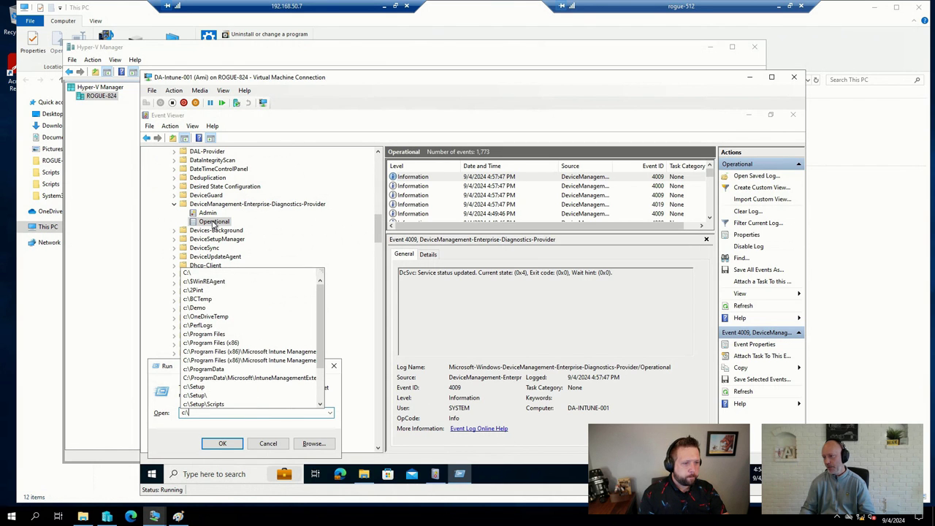
pyautogui.write('Setup')
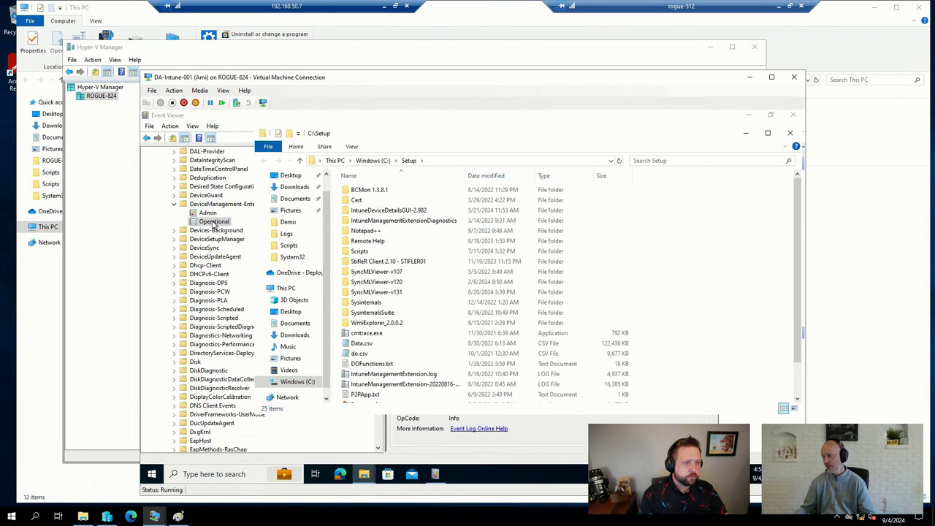
pyautogui.doubleClick(389, 293)
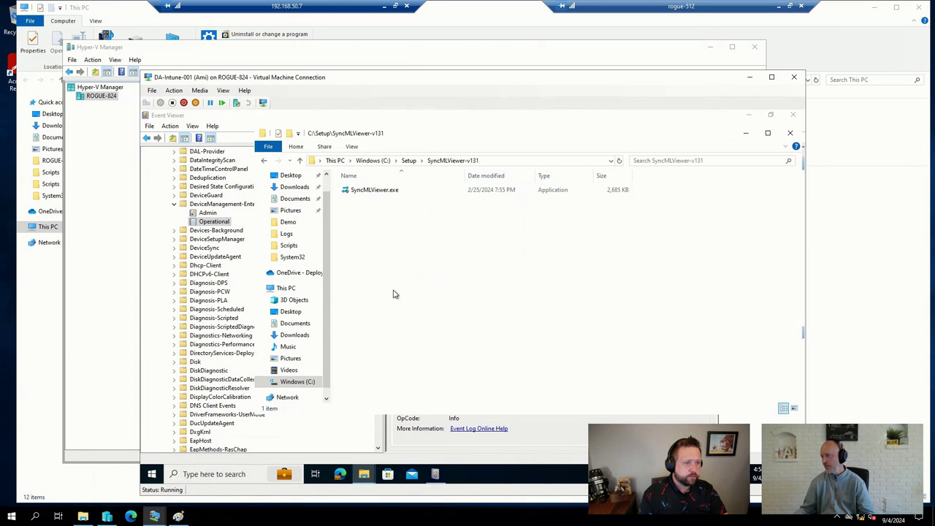
pyautogui.doubleClick(389, 192)
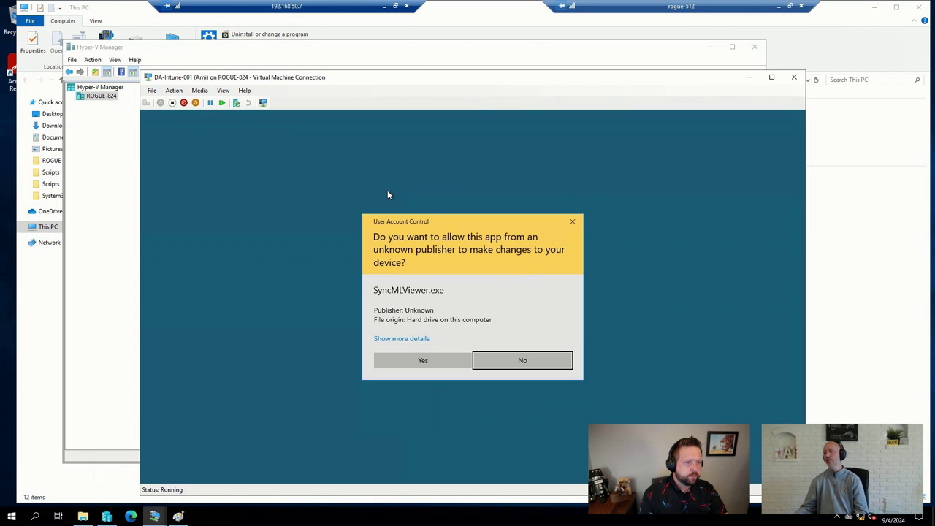
# Step: Approve the UAC prompt, maximize SyncML Viewer, and browse its Actions, File and Options menus
pyautogui.click(417, 359)
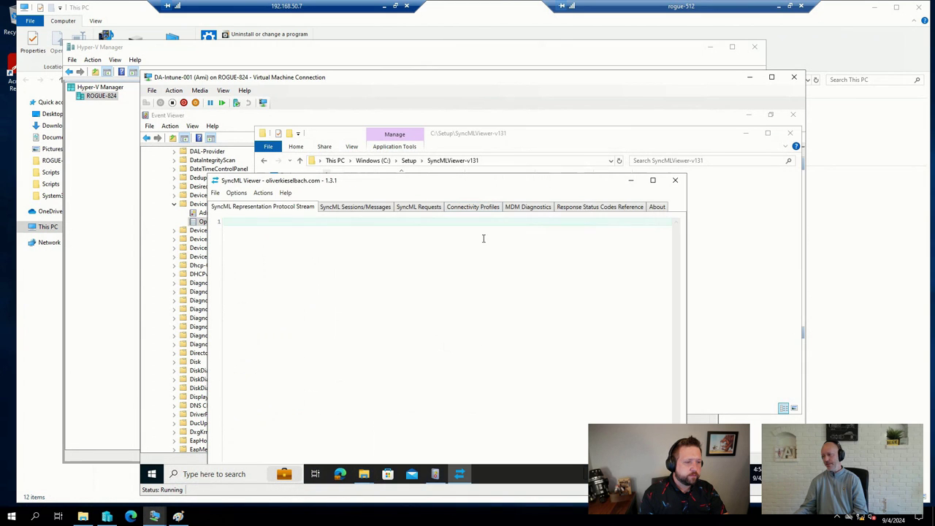
pyautogui.doubleClick(431, 183)
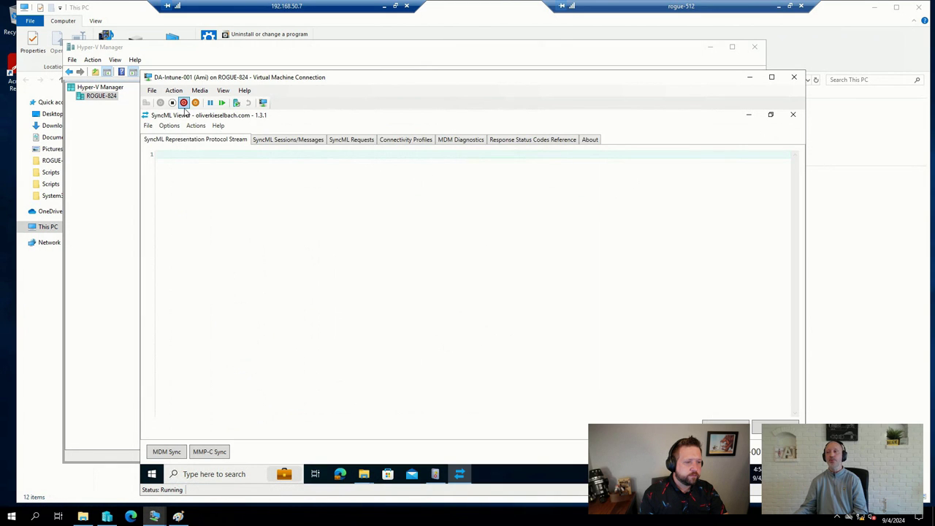
pyautogui.click(195, 126)
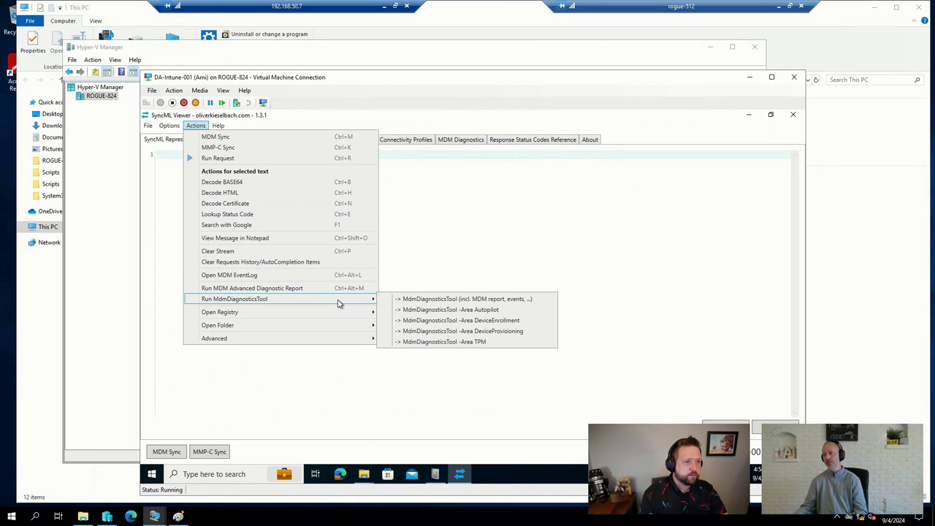
pyautogui.moveTo(338, 304)
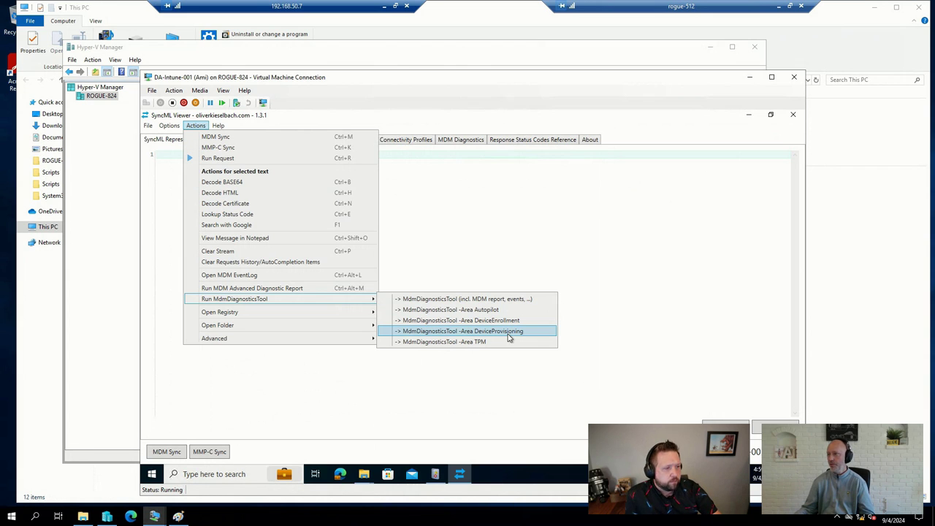
pyautogui.click(148, 126)
pyautogui.moveTo(162, 127)
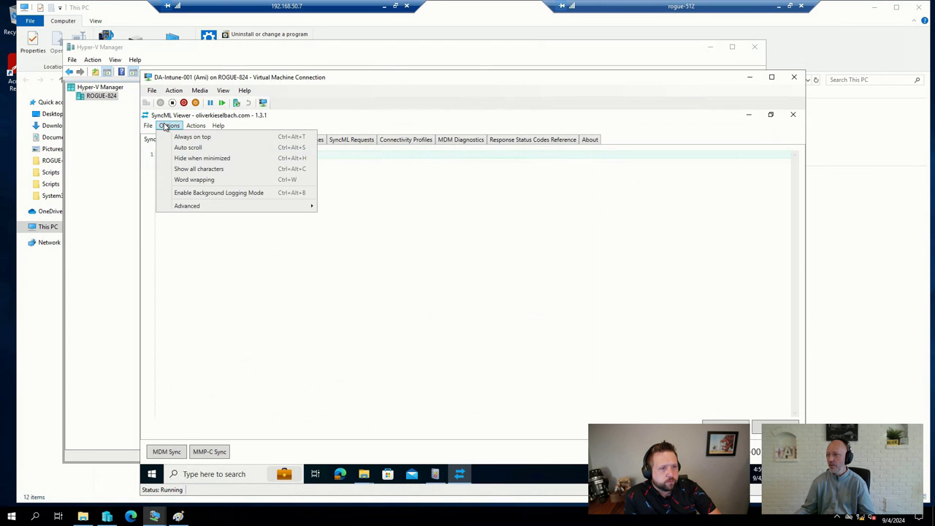
pyautogui.moveTo(222, 127)
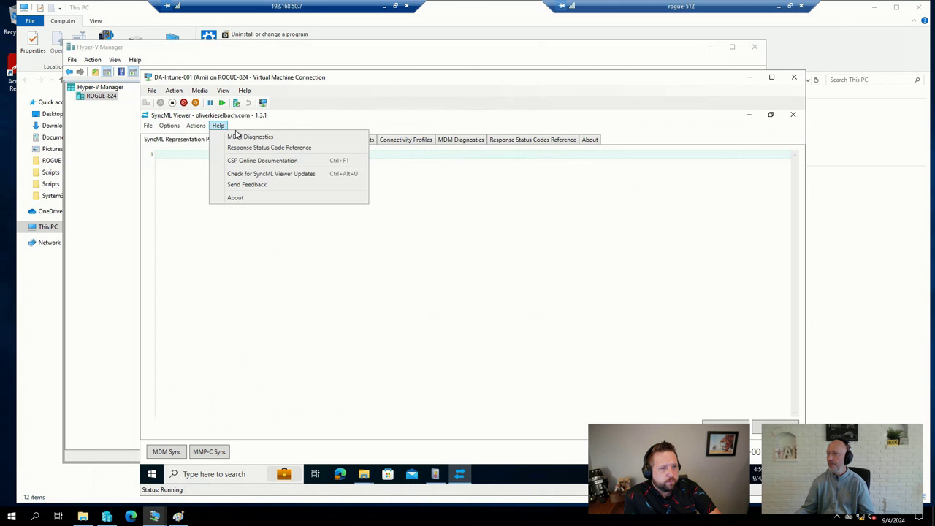
# Step: Show Help > About, follow its GitHub link, and highlight the SyncMLViewer repository name and address
pyautogui.click(236, 198)
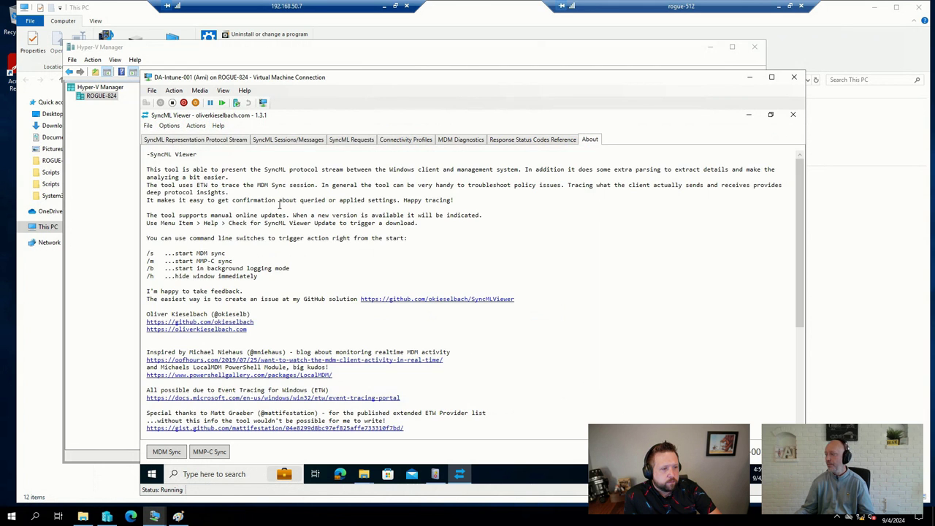
pyautogui.click(444, 302)
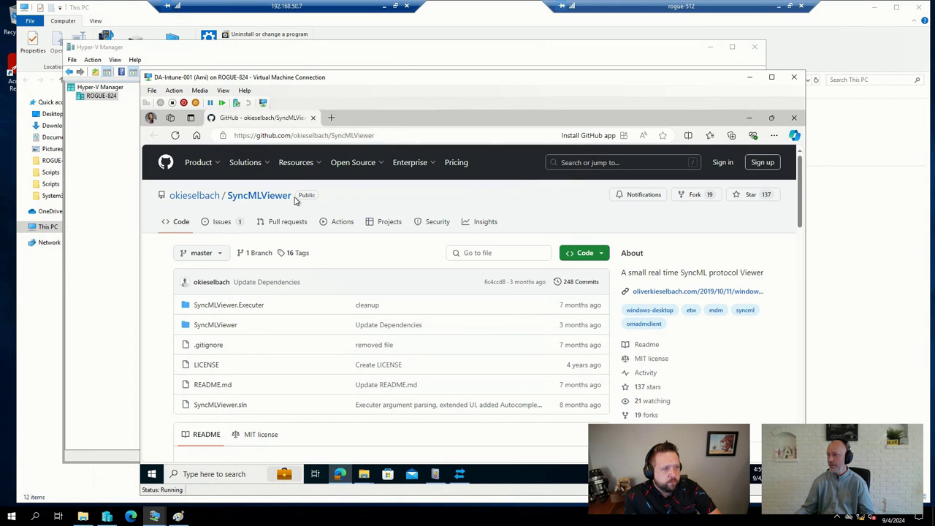
pyautogui.moveTo(295, 196); pyautogui.dragTo(228, 197)
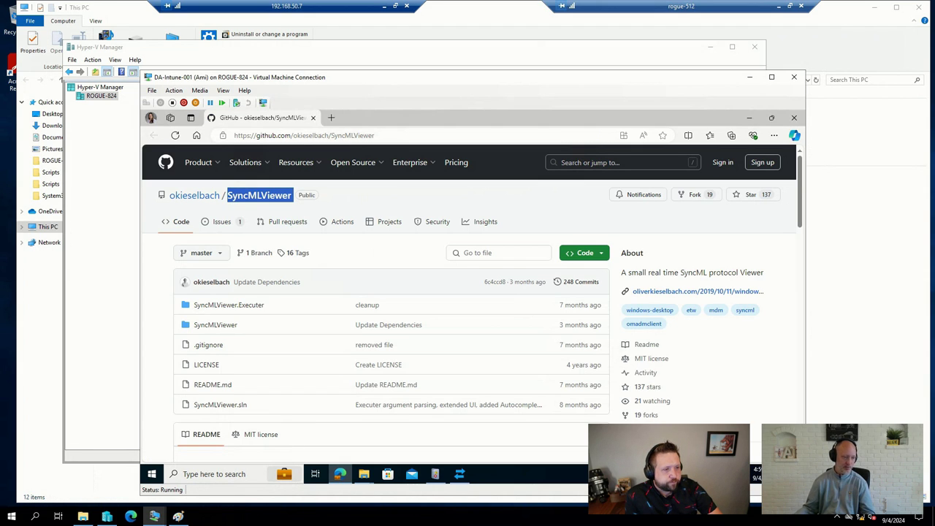
pyautogui.click(398, 136)
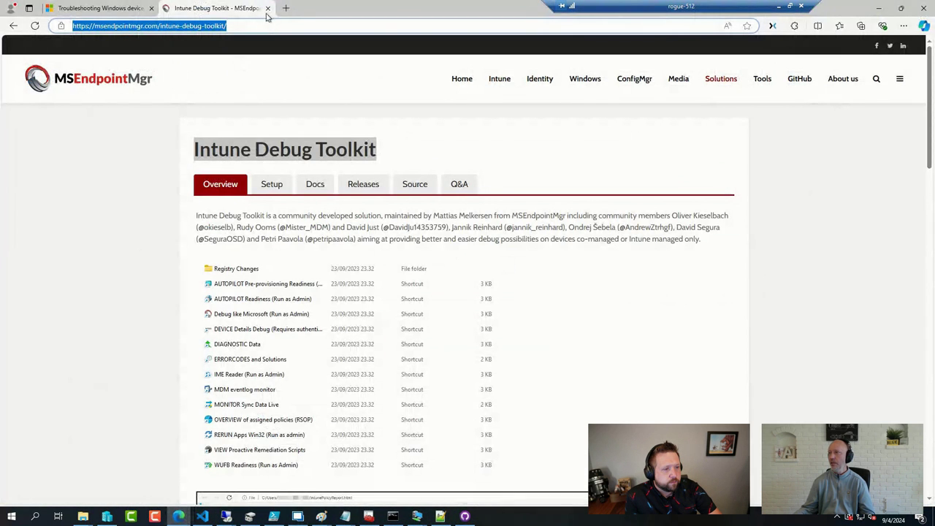
# Step: Go to the call4cloud.nl site from the address bar suggestion
pyautogui.click(258, 22)
pyautogui.write('call4cloud.nl')
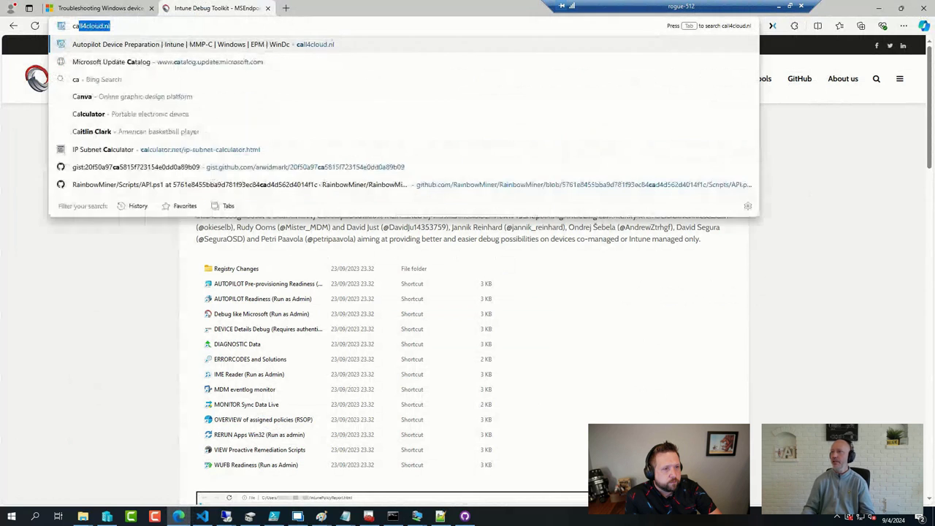
pyautogui.press('Return')
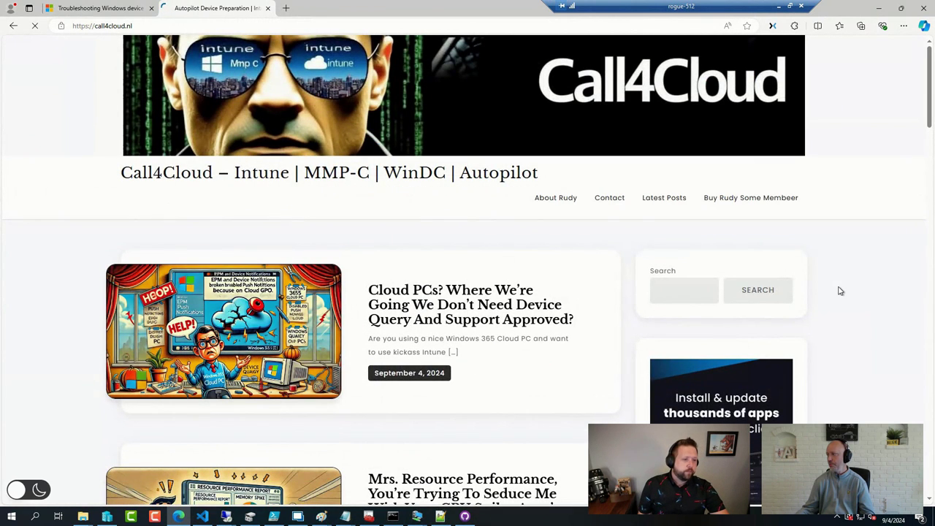
# Step: Search the Call4Cloud blog for 'enrollment'
pyautogui.click(676, 293)
pyautogui.write('enrollment')
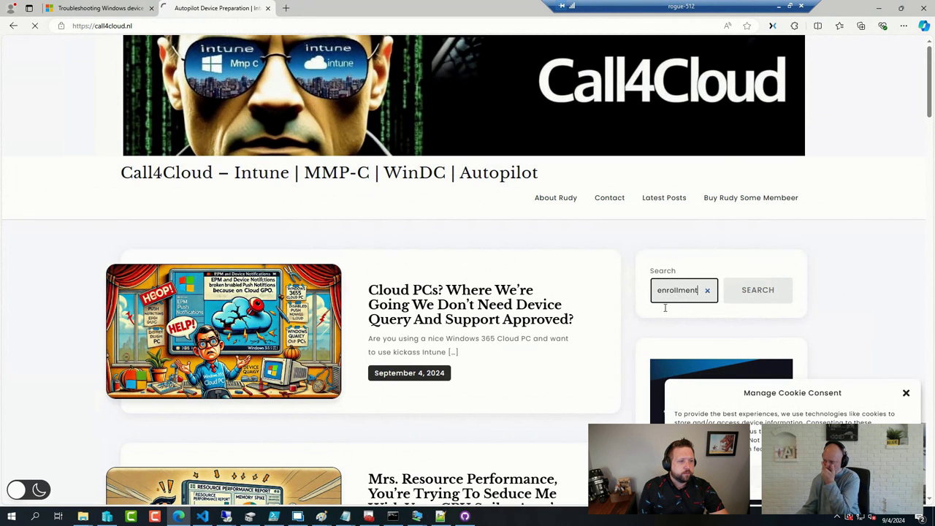
pyautogui.press('Return')
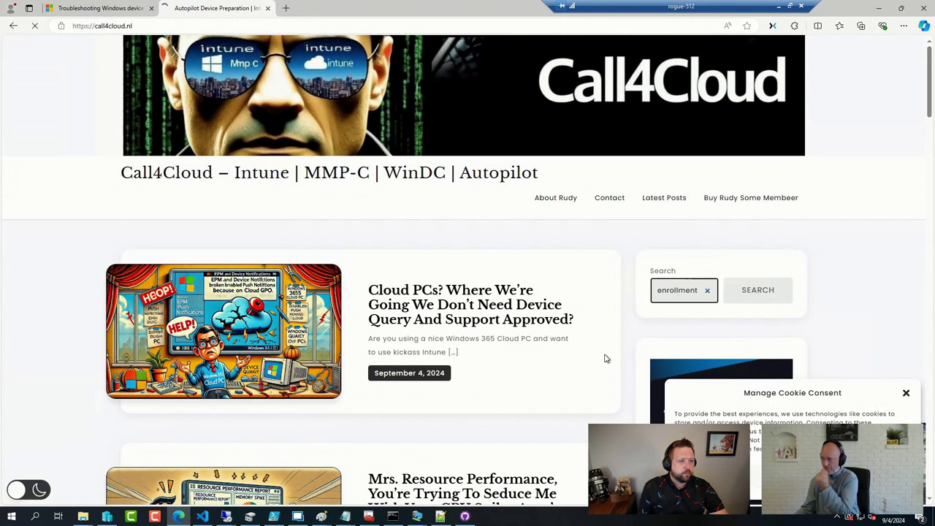
# Step: Scroll through the 'enrollment' results, close the Manage Cookie Consent popup, and return to the top
pyautogui.scroll(-3, 435, 369)
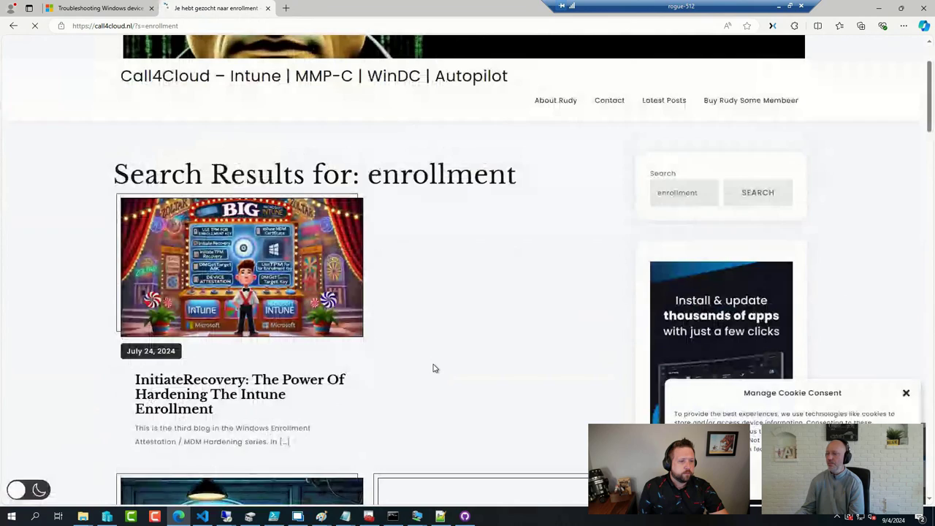
pyautogui.scroll(-4, 434, 368)
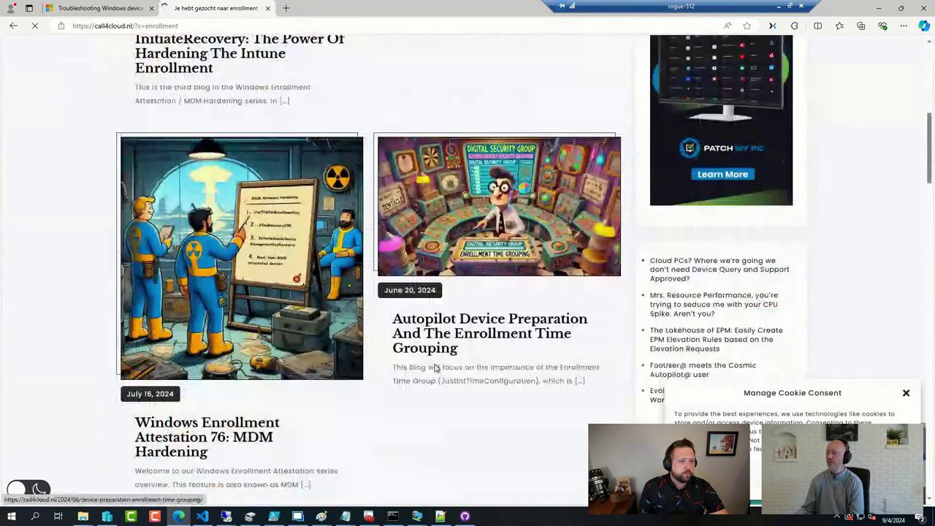
pyautogui.scroll(-1, 434, 368)
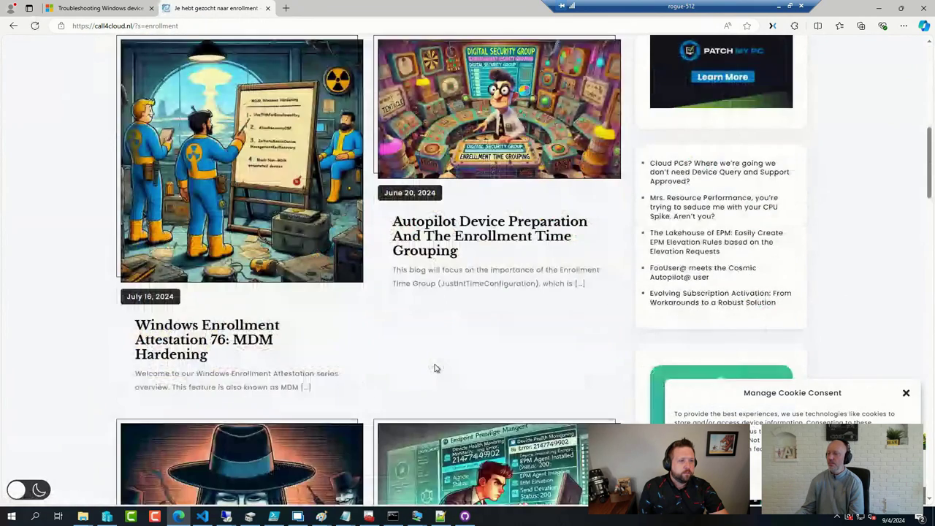
pyautogui.scroll(-2, 434, 368)
pyautogui.scroll(-3, 434, 368)
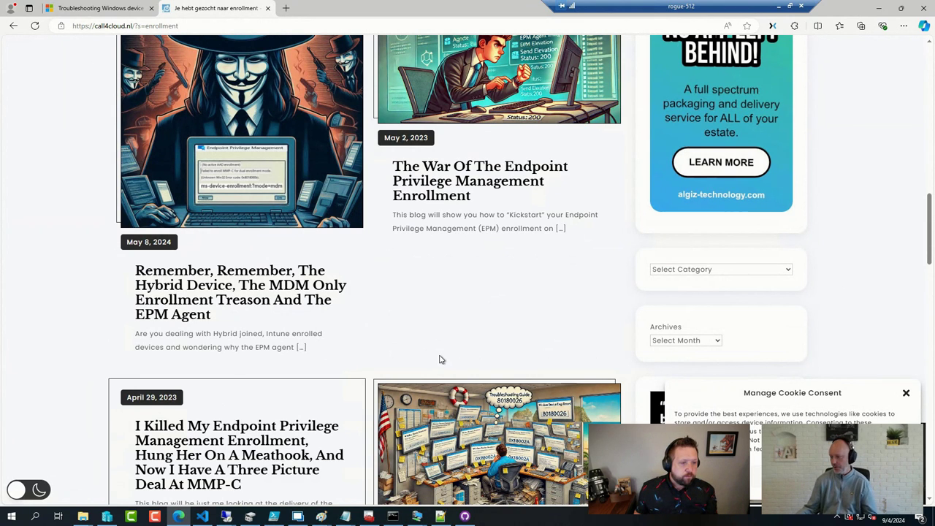
pyautogui.click(906, 393)
pyautogui.scroll(-3, 467, 330)
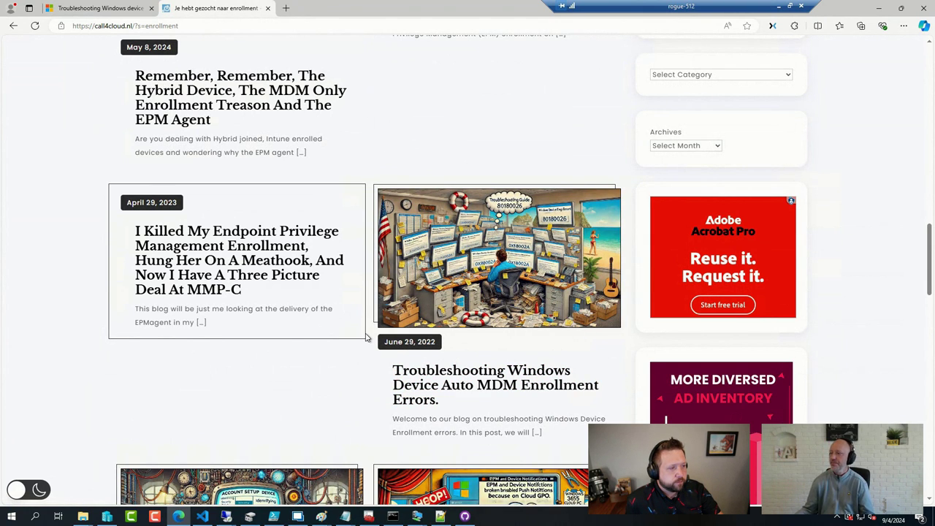
pyautogui.scroll(8, 365, 339)
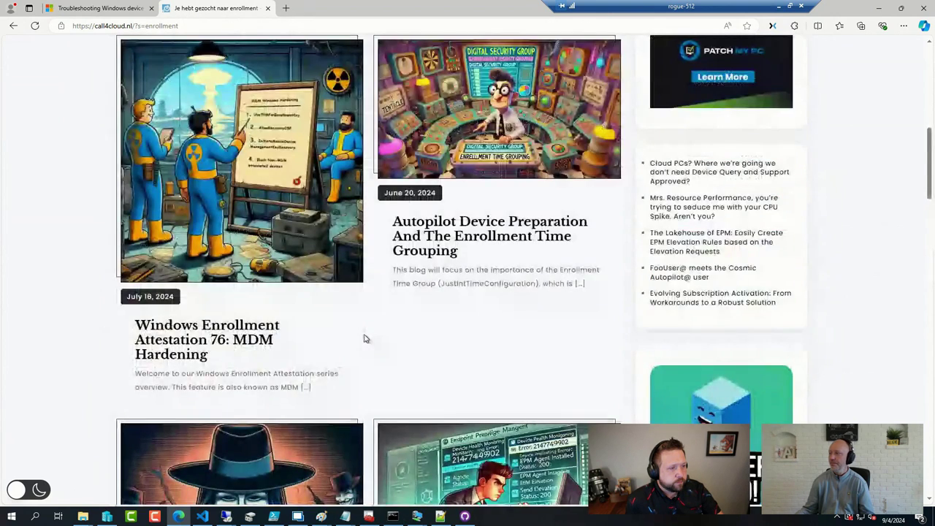
pyautogui.scroll(8, 364, 339)
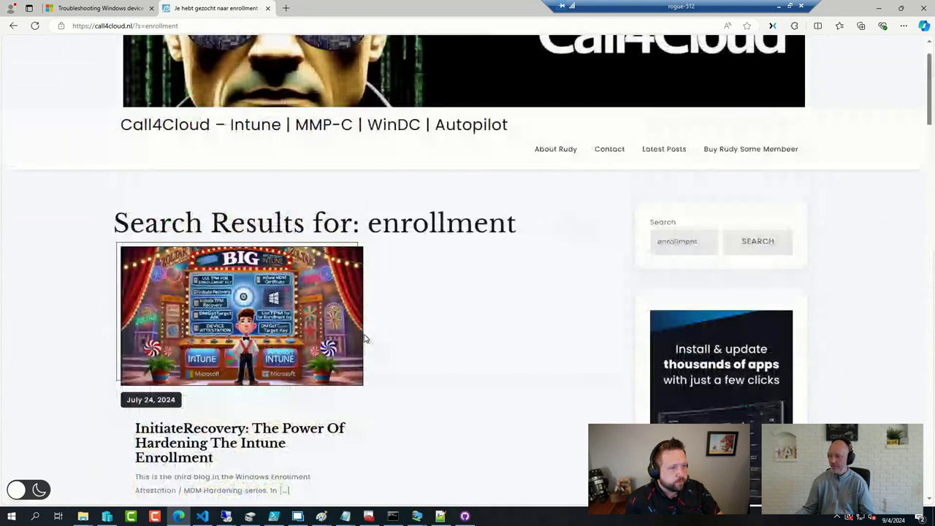
pyautogui.scroll(1, 365, 339)
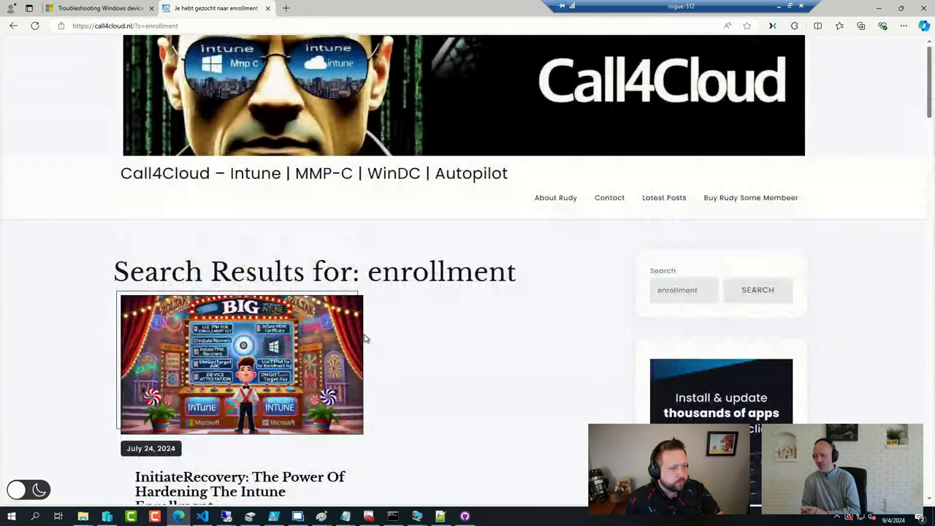